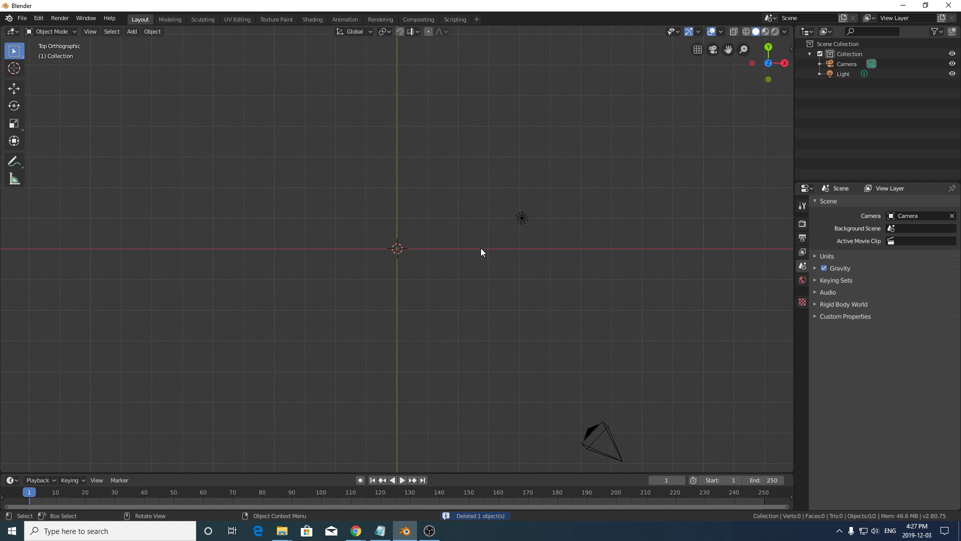
# Add a plane mesh at the origin and scale it up to about 3.6 times its size
pyautogui.hotkey('shift', 'a')
pyautogui.moveTo(472, 240)
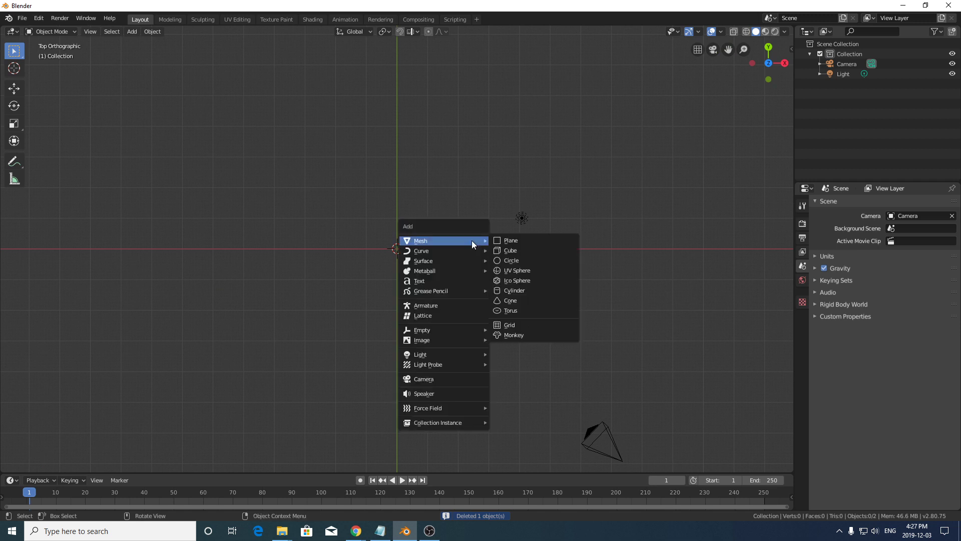
pyautogui.click(521, 241)
pyautogui.press('s')
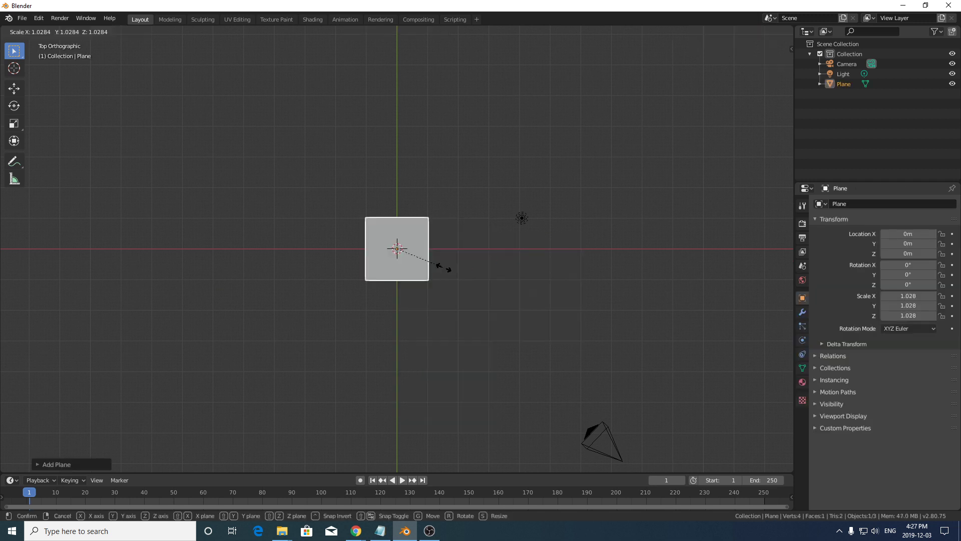
pyautogui.click(574, 270)
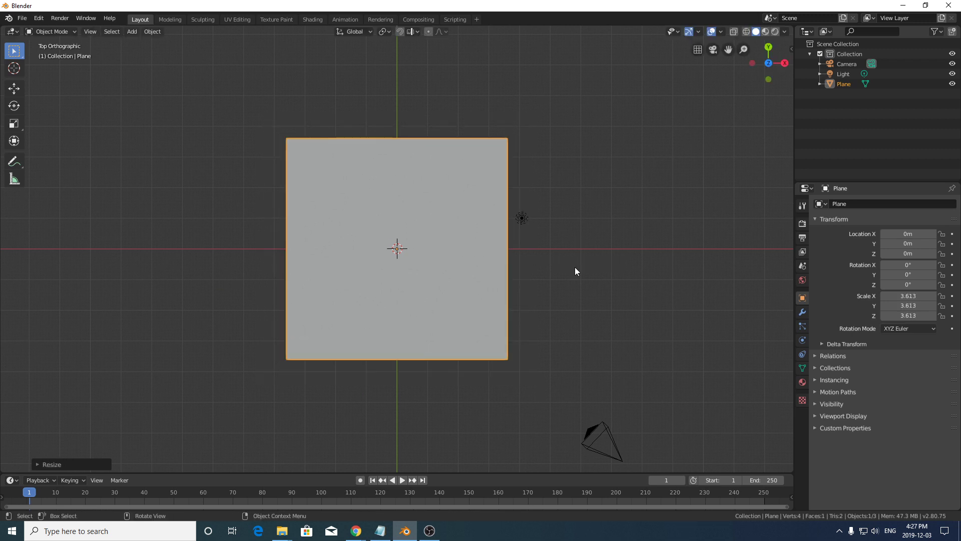
# In the right orthographic view, place the 3D cursor near the vertical axis about 1.4 m above the plane
pyautogui.press('KP_3')
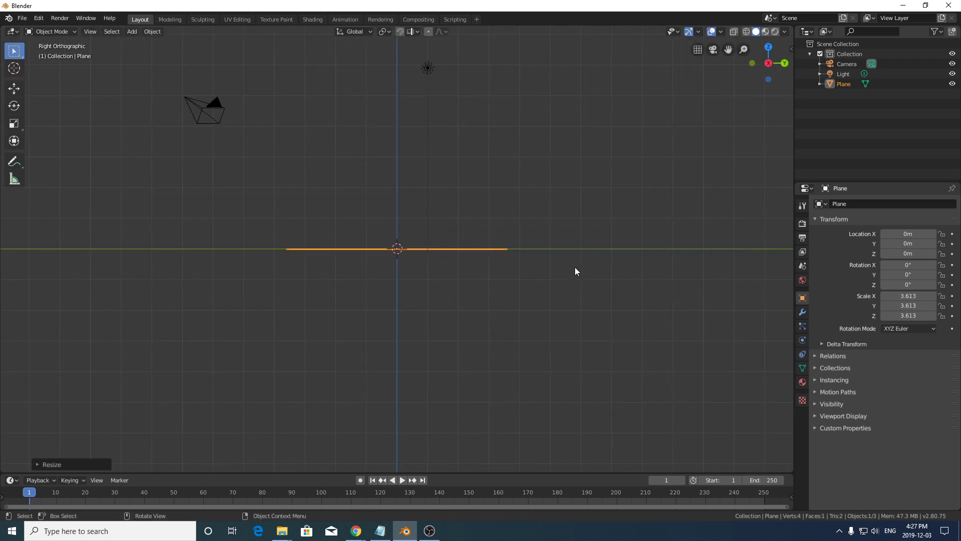
pyautogui.click(402, 219)
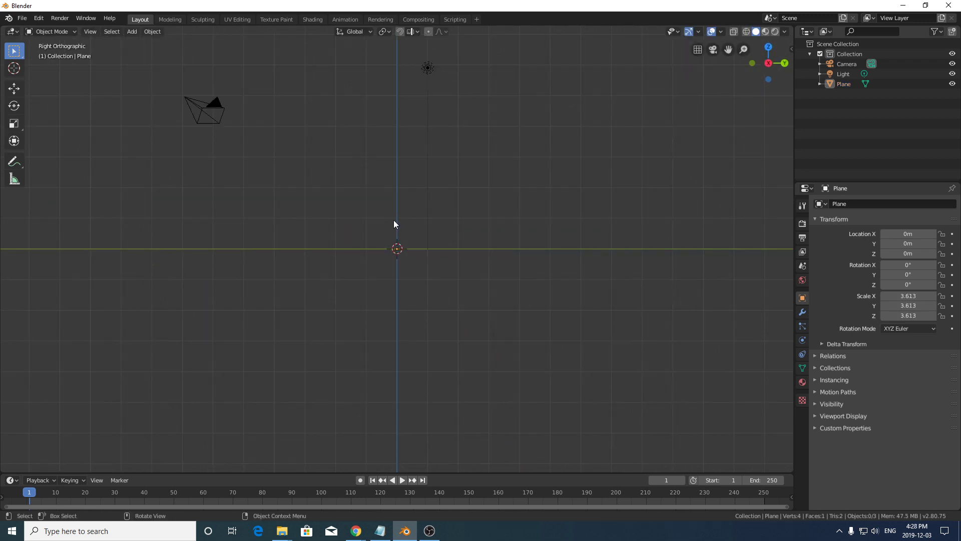
pyautogui.rightClick(397, 220)
pyautogui.press('ctrl')
pyautogui.keyDown('ctrl'); pyautogui.click(399, 222); pyautogui.keyUp('ctrl')
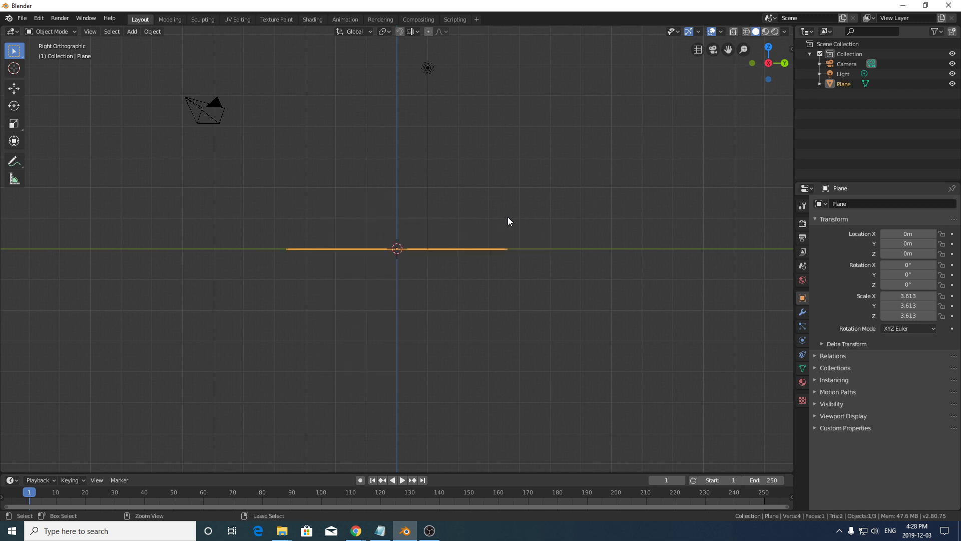
pyautogui.keyDown('shift'); pyautogui.rightClick(396, 216); pyautogui.keyUp('shift')
pyautogui.click(399, 270)
pyautogui.keyDown('shift'); pyautogui.rightClick(398, 260); pyautogui.keyUp('shift')
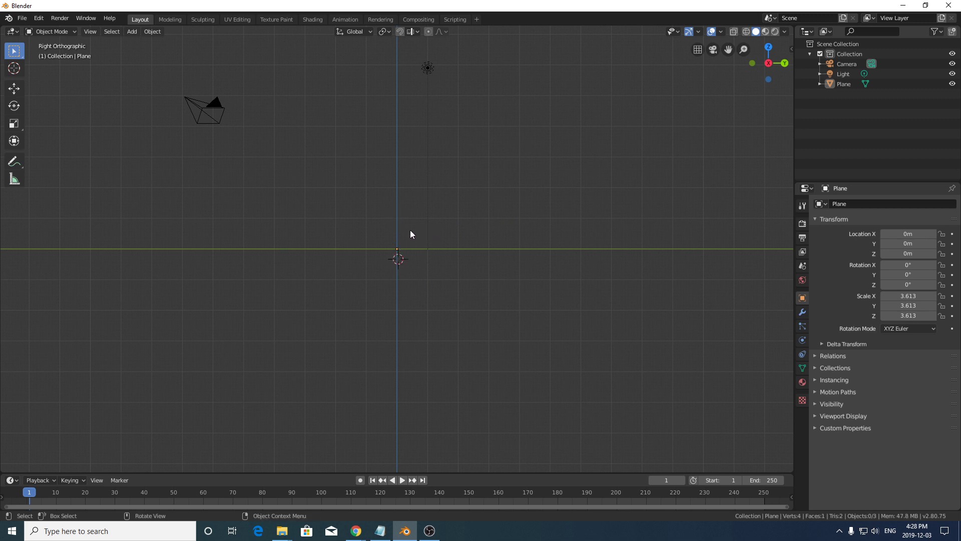
pyautogui.keyDown('shift'); pyautogui.rightClick(396, 216); pyautogui.keyUp('shift')
pyautogui.keyDown('shift'); pyautogui.rightClick(397, 206); pyautogui.keyUp('shift')
# Add a UV sphere at the 3D cursor and shade it smooth
pyautogui.hotkey('shift', 'a')
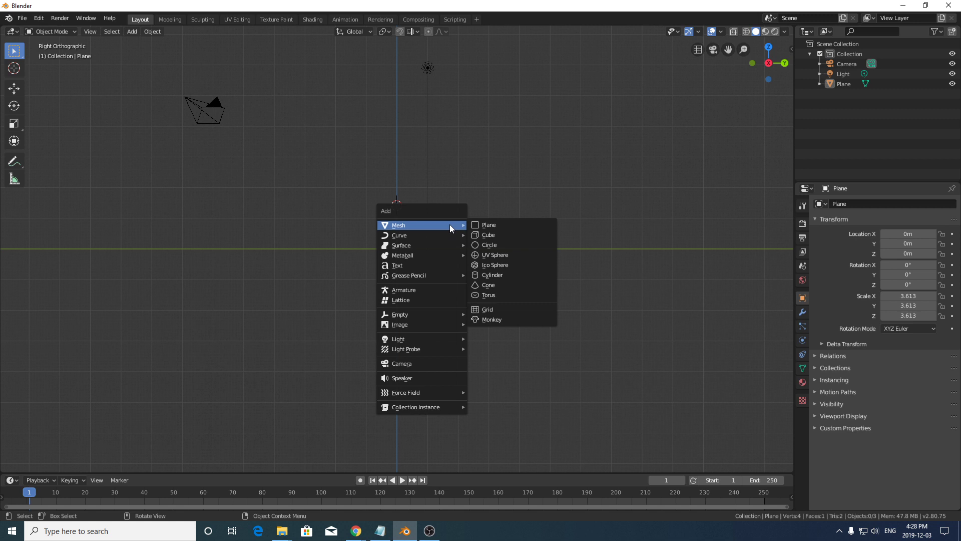
pyautogui.click(500, 254)
pyautogui.moveTo(464, 208)
pyautogui.mouseDown(button='middle')
pyautogui.moveTo(464, 227)
pyautogui.moveTo(507, 236)
pyautogui.moveTo(420, 213)
pyautogui.moveTo(457, 226)
pyautogui.moveTo(469, 219)
pyautogui.mouseUp(button='middle')
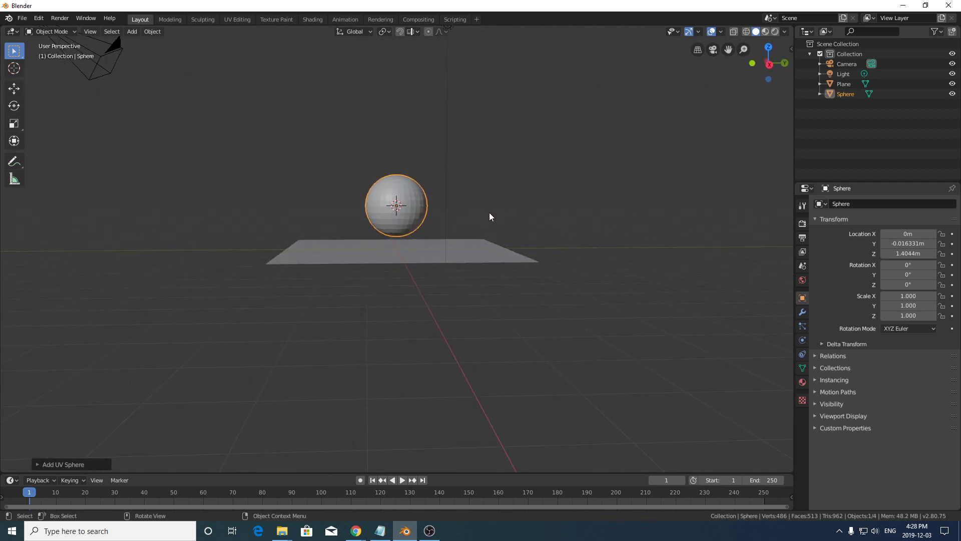
pyautogui.press('KP_3')
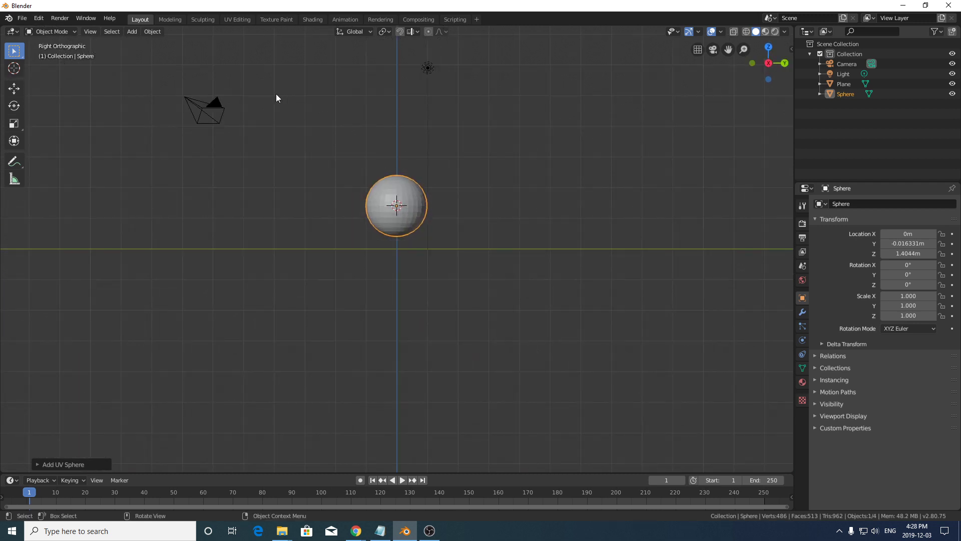
pyautogui.click(159, 35)
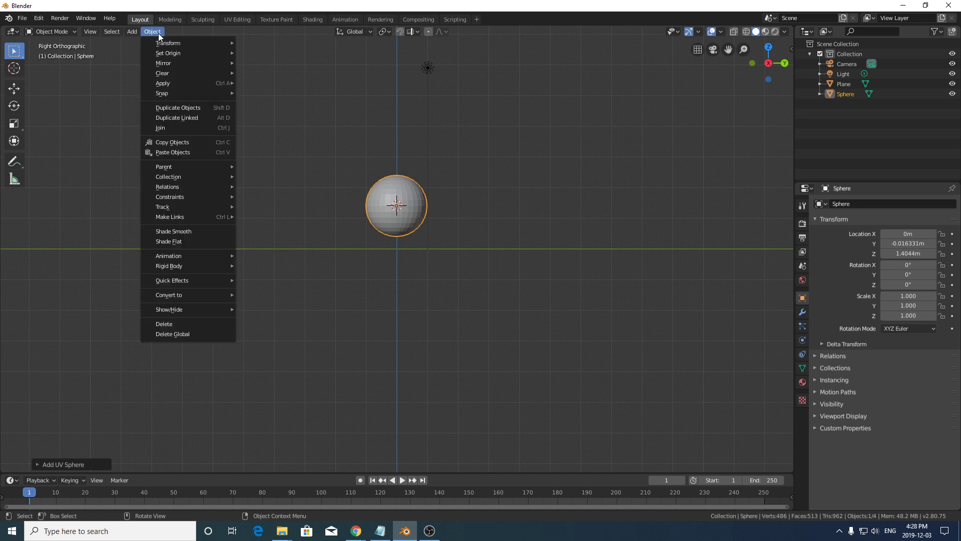
pyautogui.click(197, 231)
pyautogui.moveTo(509, 198); pyautogui.dragTo(472, 152, button='middle')
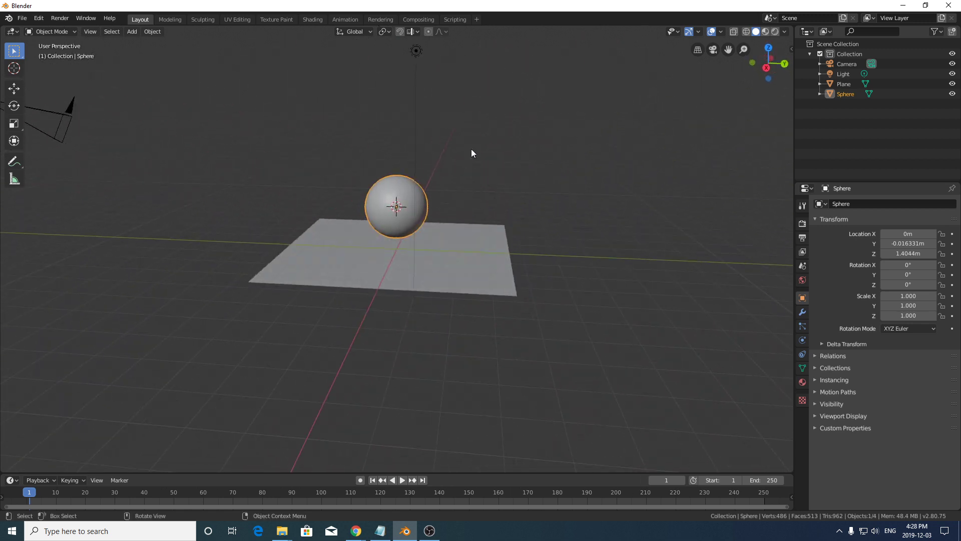
# In the Shading workspace, give the sphere a new material with a blue base color
pyautogui.click(311, 21)
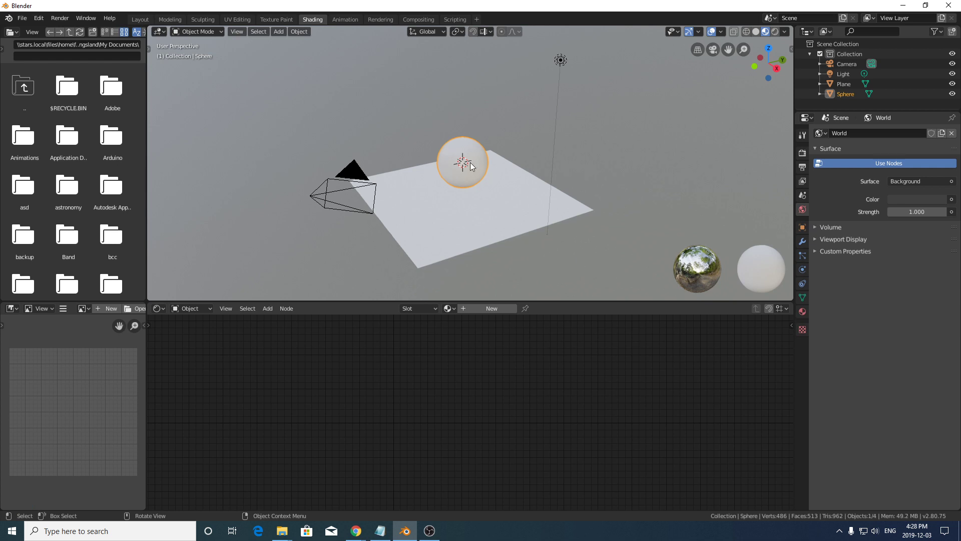
pyautogui.click(518, 230)
pyautogui.click(464, 146)
pyautogui.click(507, 309)
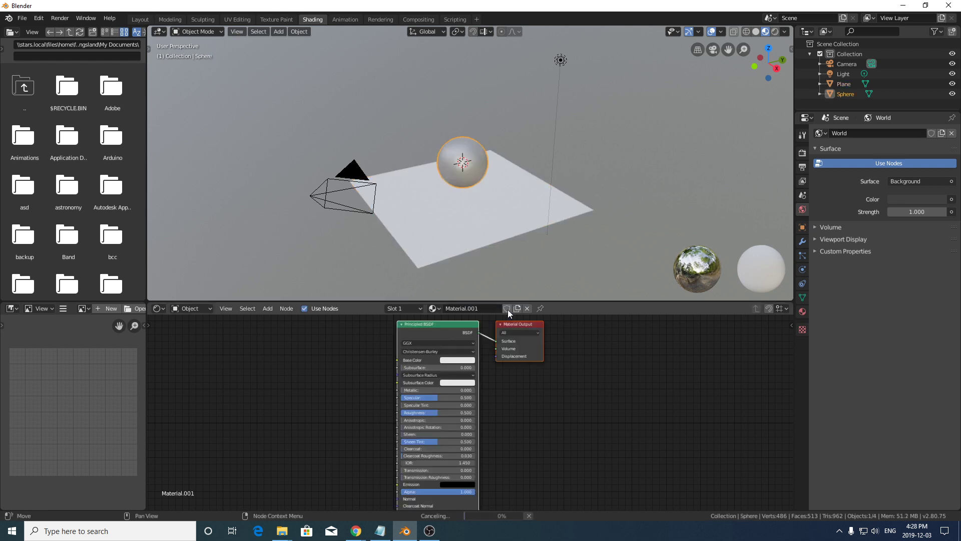
pyautogui.click(457, 360)
pyautogui.moveTo(481, 280); pyautogui.dragTo(490, 273)
# Give the plane a new material with a red base color and switch the viewport to rendered shading
pyautogui.click(508, 207)
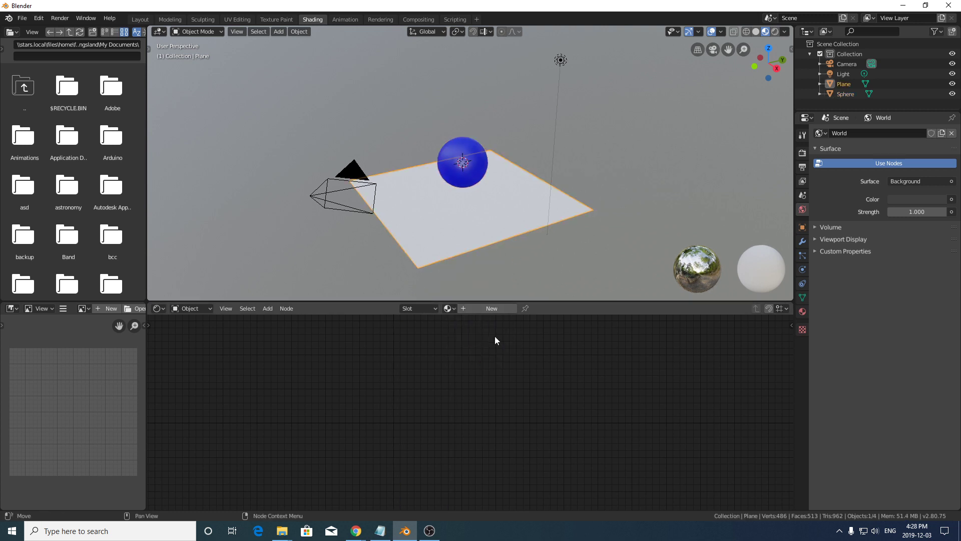
pyautogui.click(474, 308)
pyautogui.click(458, 360)
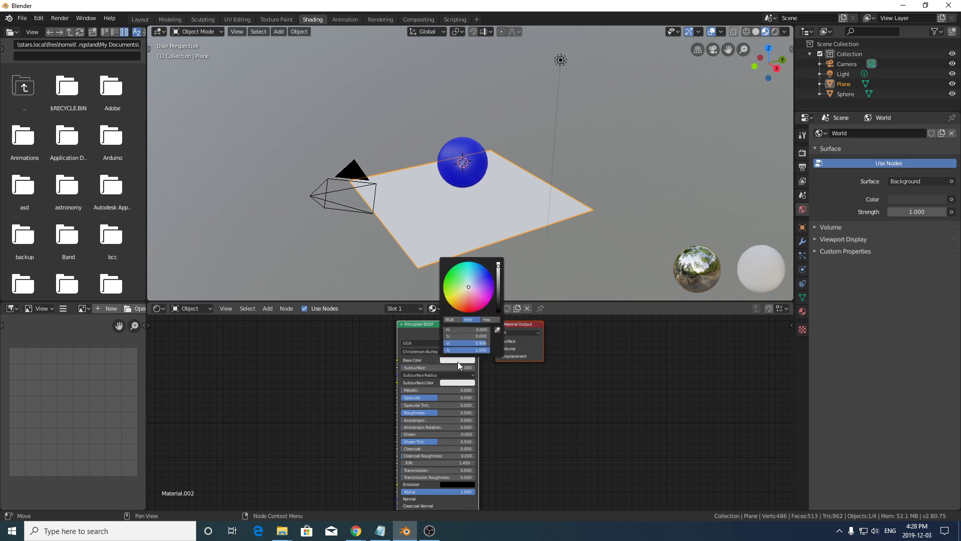
pyautogui.moveTo(473, 287); pyautogui.dragTo(493, 287)
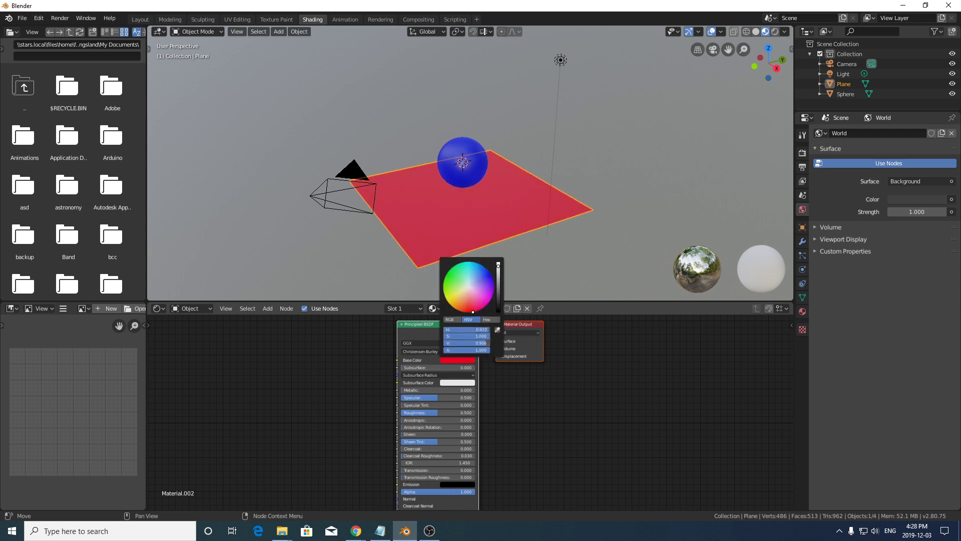
pyautogui.click(775, 32)
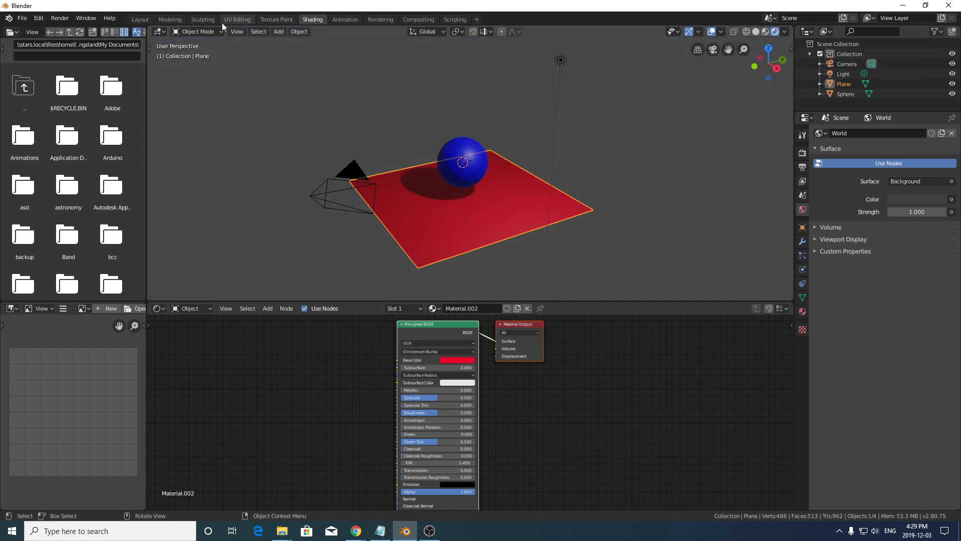
# Return to the Layout workspace and select the sphere
pyautogui.click(143, 20)
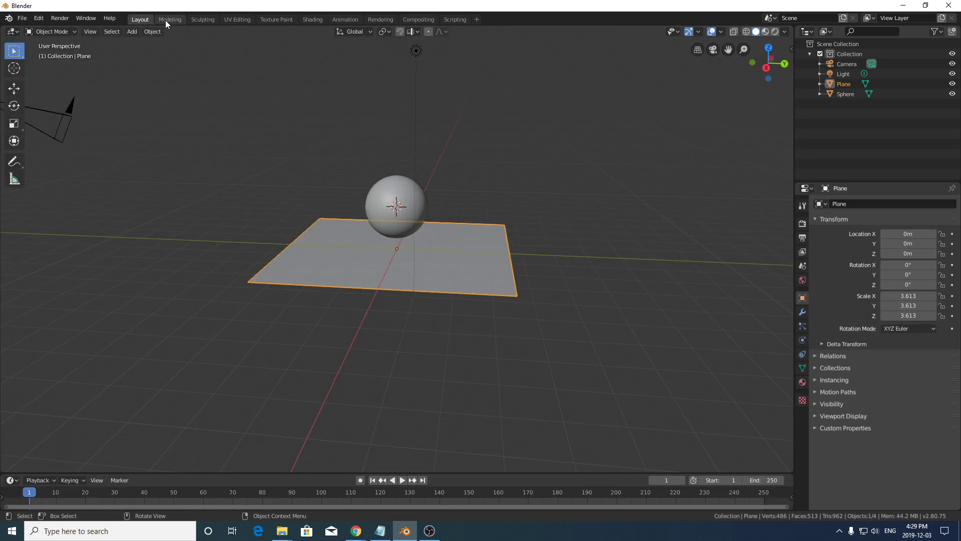
pyautogui.click(168, 20)
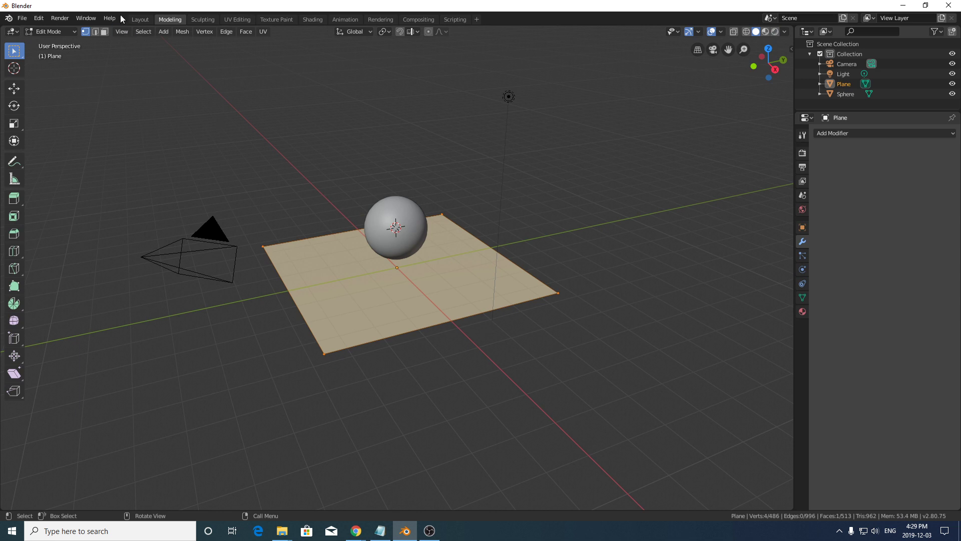
pyautogui.click(137, 20)
pyautogui.click(414, 202)
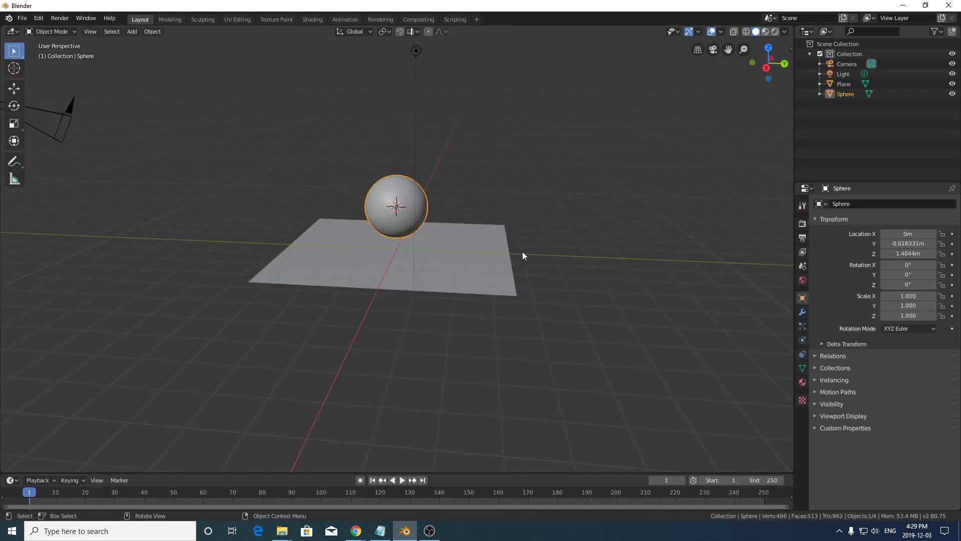
# Enlarge the timeline area and set the current frame back to 1
pyautogui.press('space')
pyautogui.moveTo(185, 473); pyautogui.dragTo(192, 429)
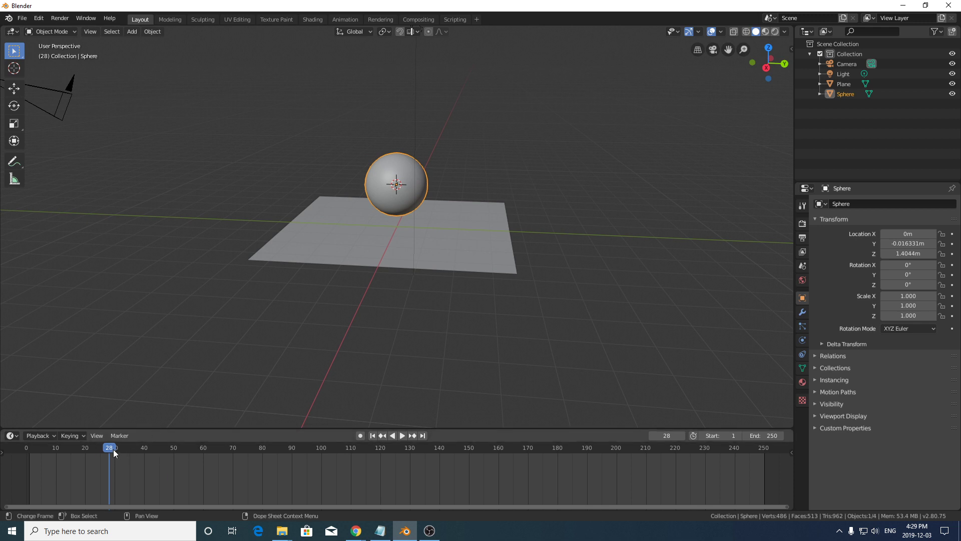
pyautogui.press('space')
pyautogui.moveTo(113, 450); pyautogui.dragTo(29, 447)
pyautogui.press('space')
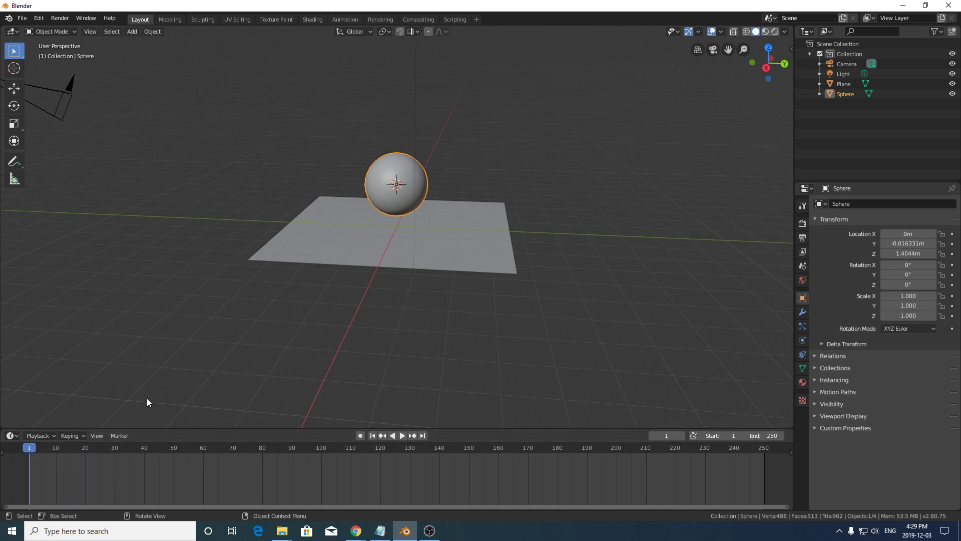
# In the right orthographic view, raise the sphere vertically to a Z location of about 5.03 m
pyautogui.press('KP_3')
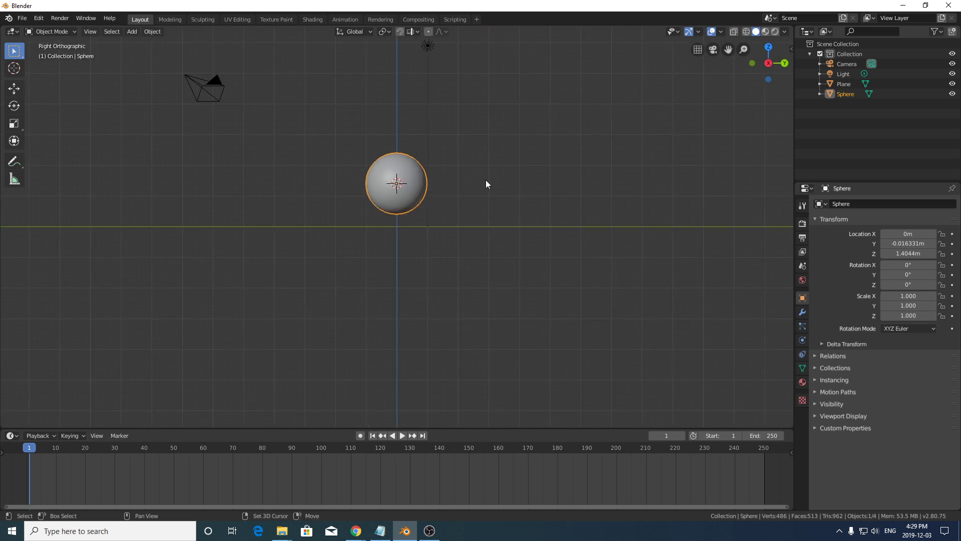
pyautogui.keyDown('shift'); pyautogui.moveTo(486, 179); pyautogui.dragTo(485, 287, button='middle'); pyautogui.keyUp('shift')
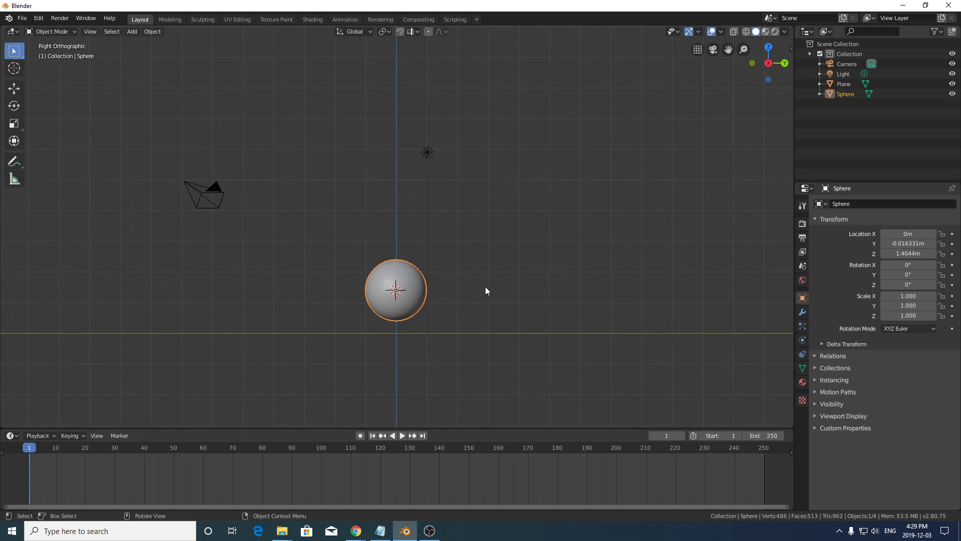
pyautogui.press('g')
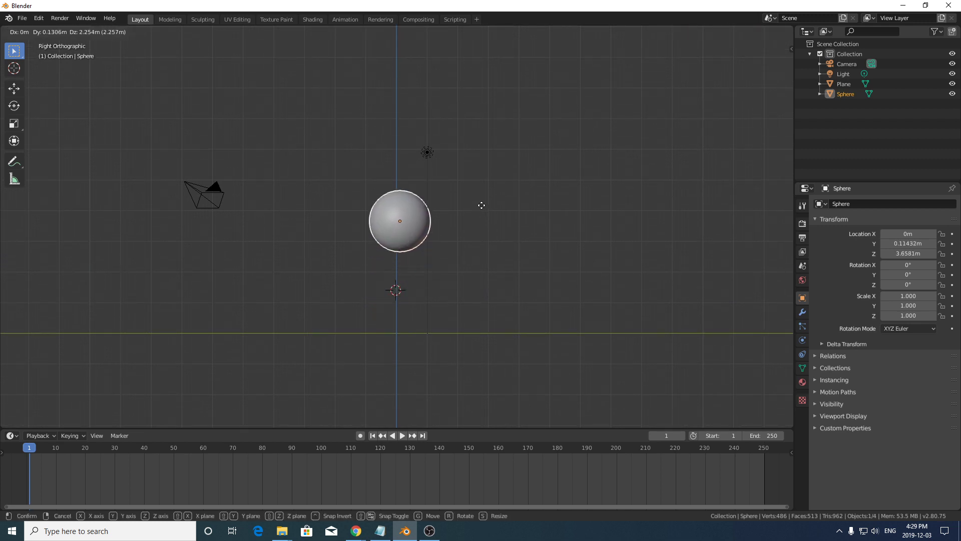
pyautogui.click(478, 164)
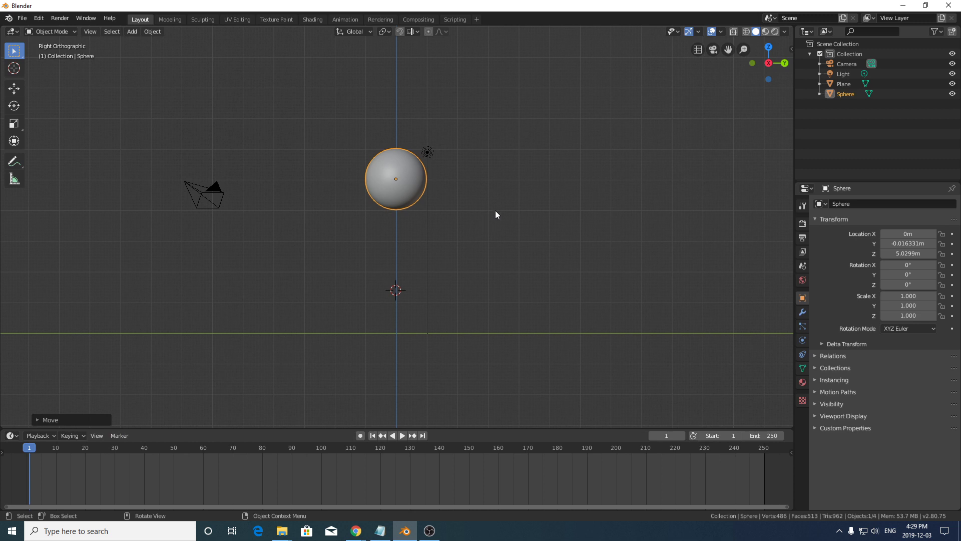
# Insert LocScale keyframes for the raised sphere at frame 1 and frame 40
pyautogui.press('i')
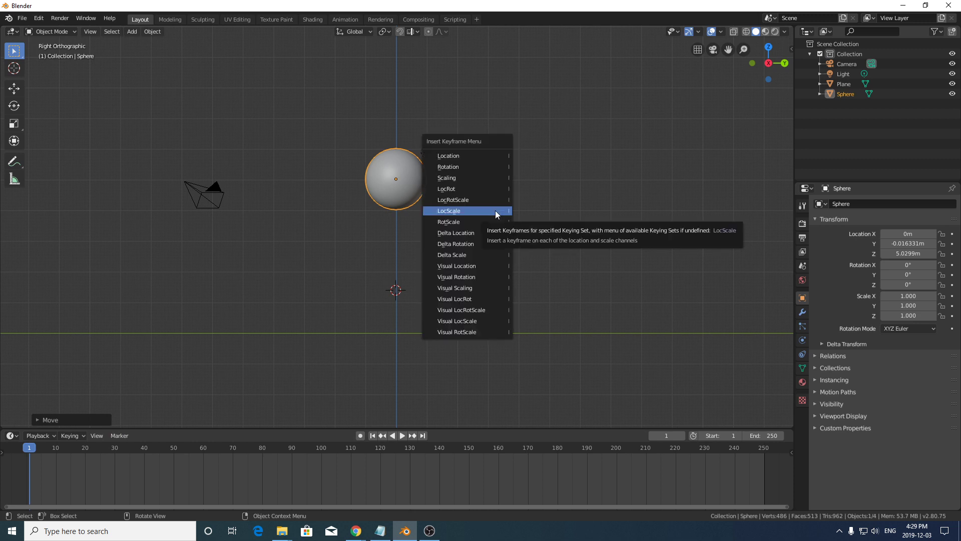
pyautogui.click(495, 210)
pyautogui.click(146, 449)
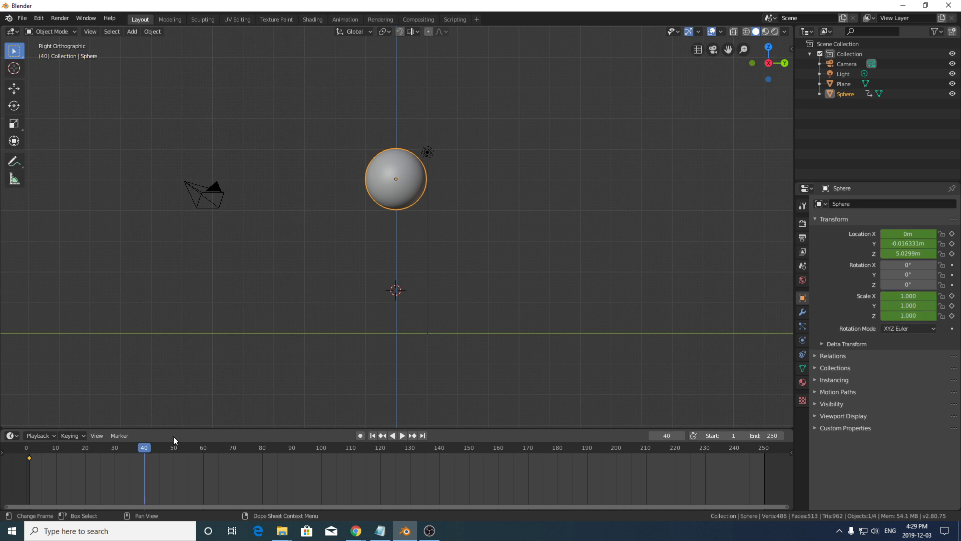
pyautogui.press('i')
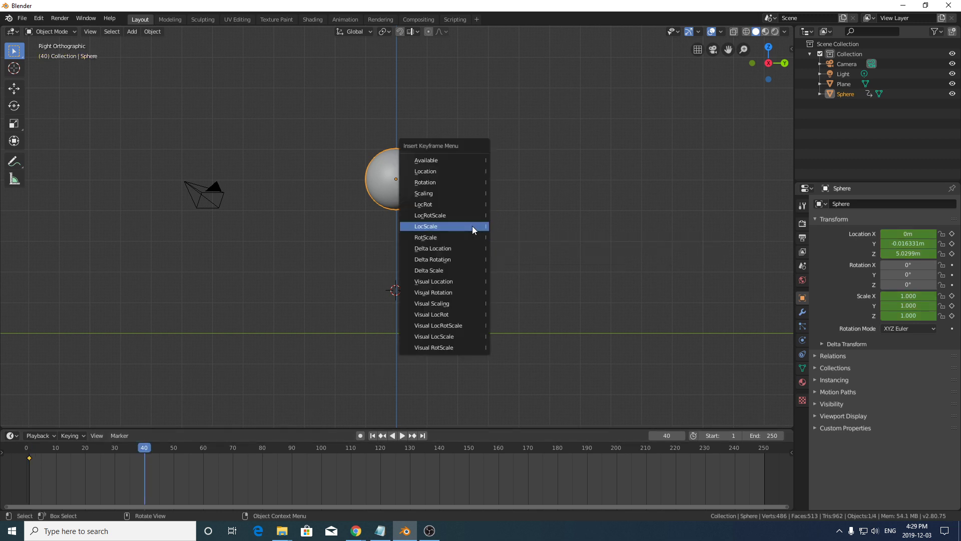
pyautogui.click(473, 226)
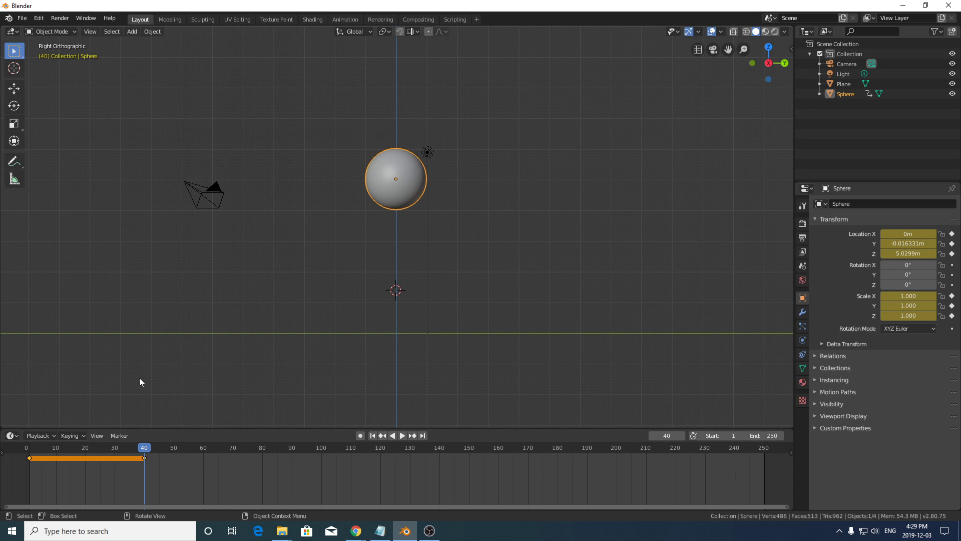
# At frame 20, lower the sphere vertically onto the plane to a Z location of about 1.05 m and insert a LocScale keyframe
pyautogui.click(86, 450)
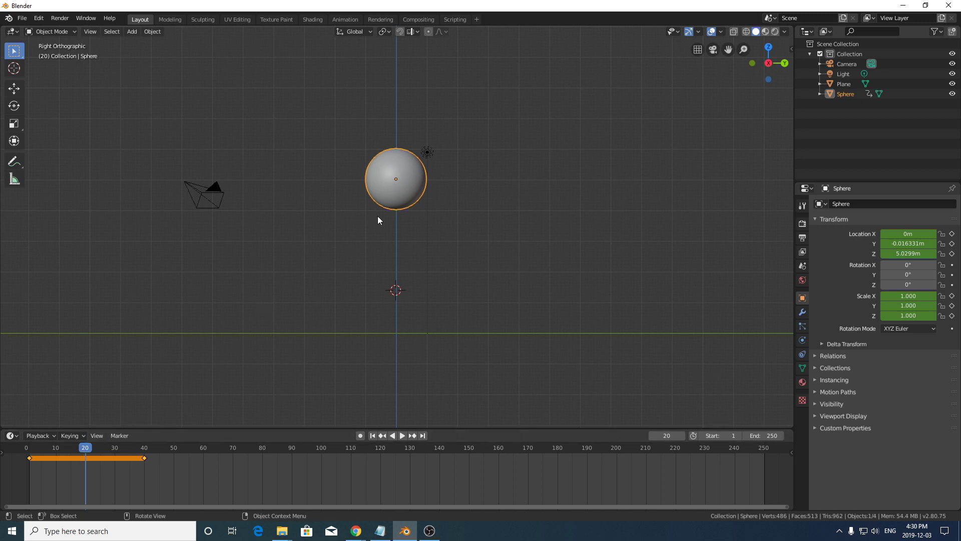
pyautogui.press('g')
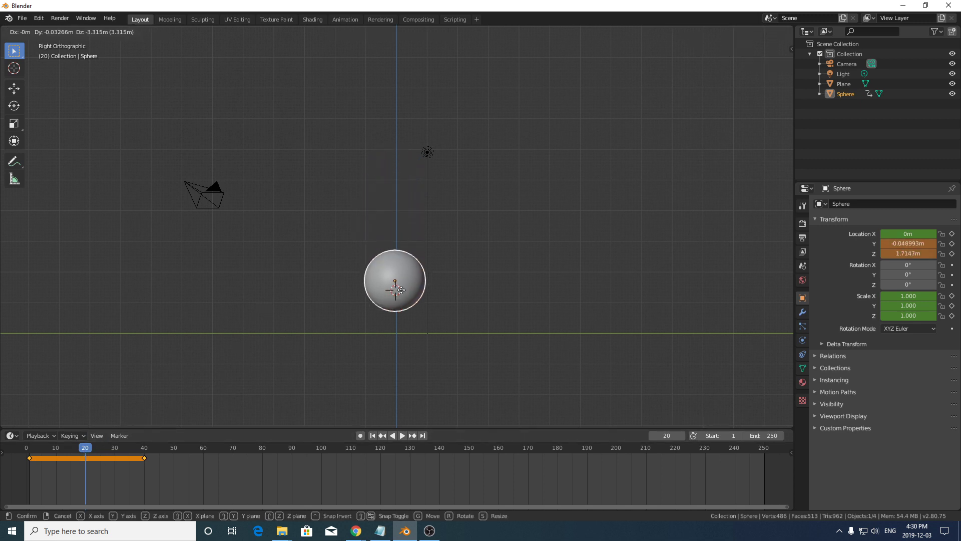
pyautogui.press('z')
pyautogui.click(449, 287)
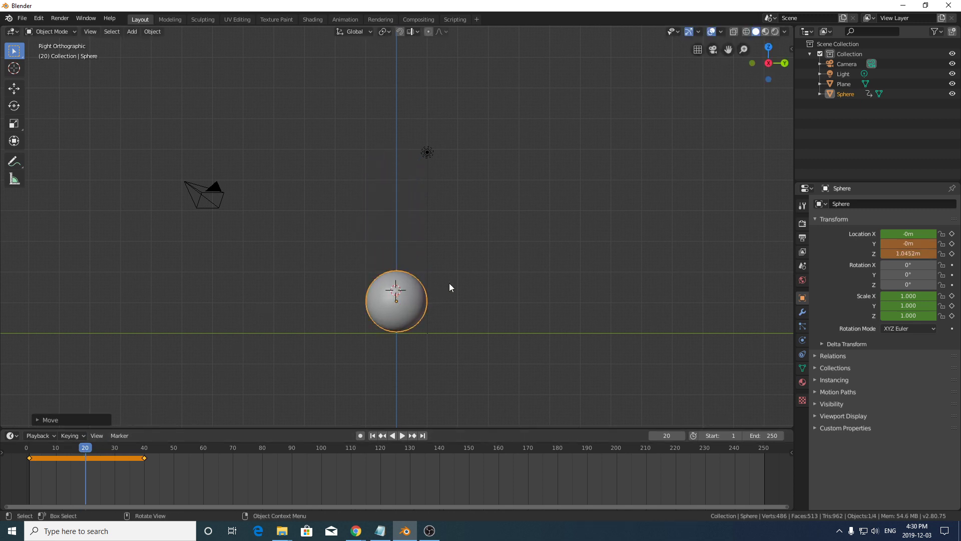
pyautogui.press('i')
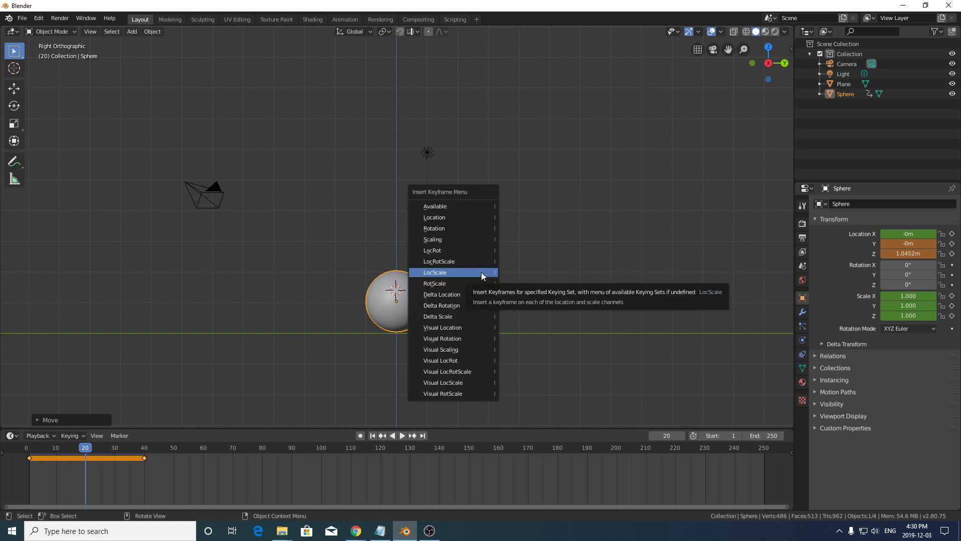
pyautogui.click(482, 272)
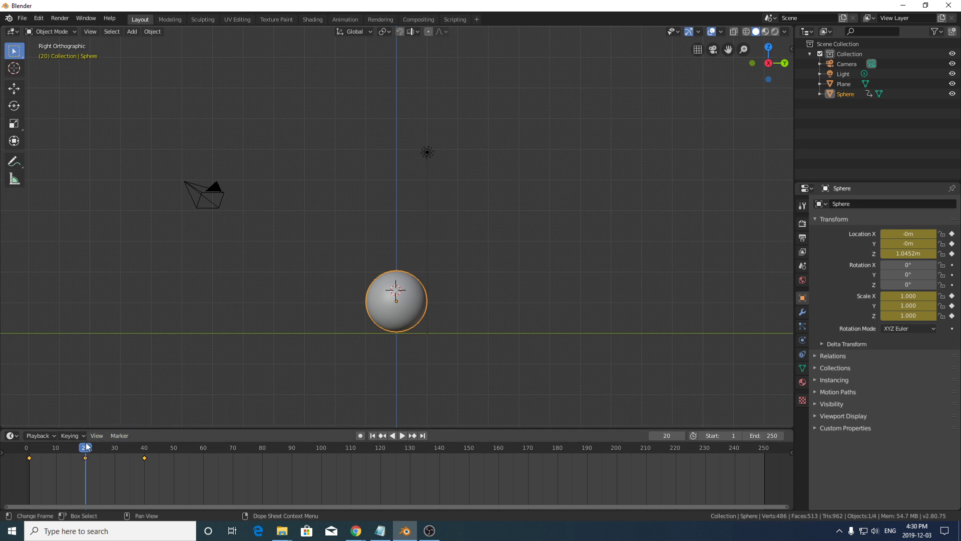
# Play the bounce animation from frame 1 past the last keyframe and stop it
pyautogui.moveTo(85, 448); pyautogui.dragTo(29, 449)
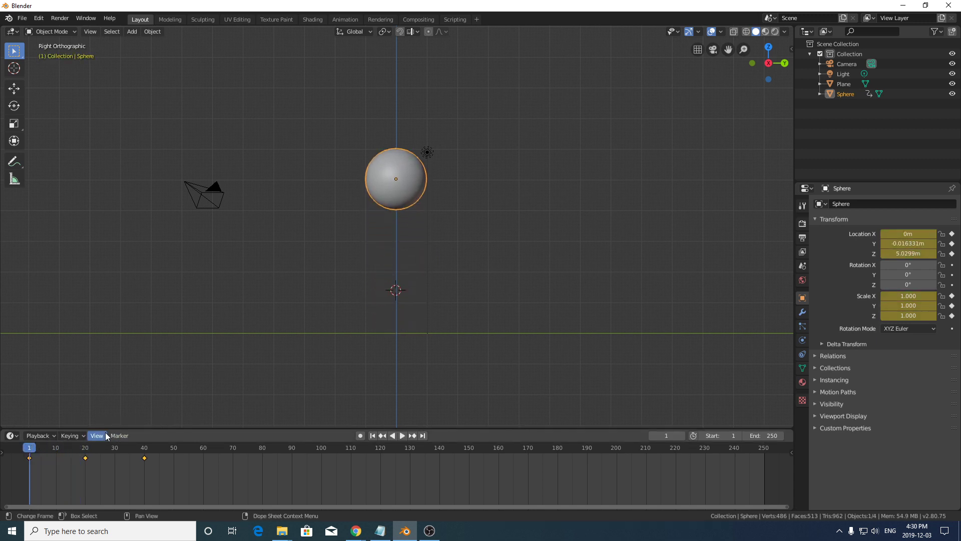
pyautogui.press('space')
pyautogui.press('space')
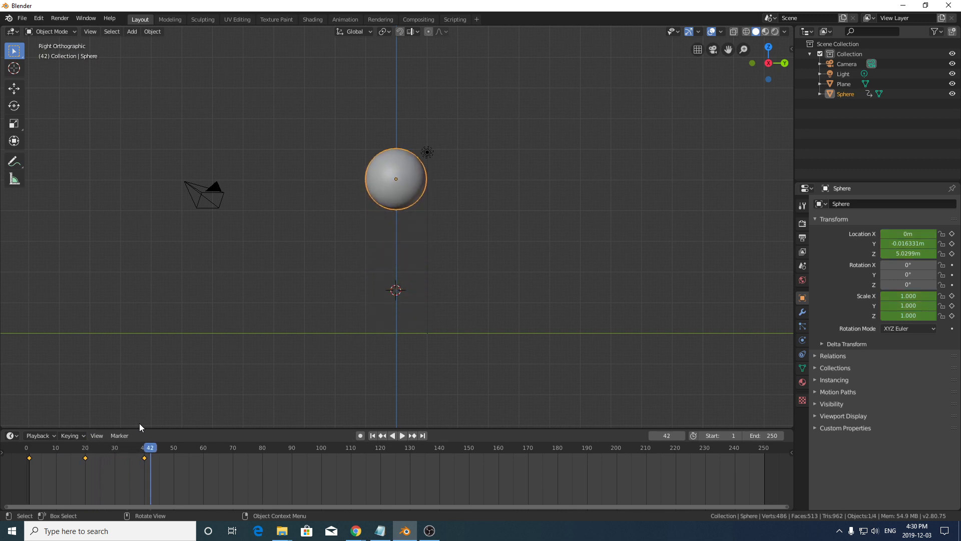
# Set the animation's end frame to 40 and play back the looping bounce
pyautogui.click(764, 435)
pyautogui.write('40')
pyautogui.press('Return')
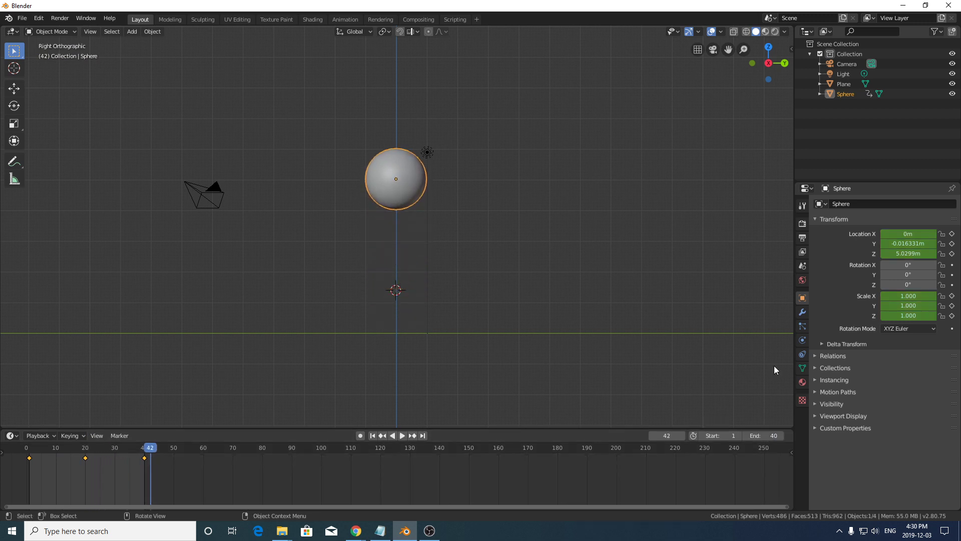
pyautogui.press('space')
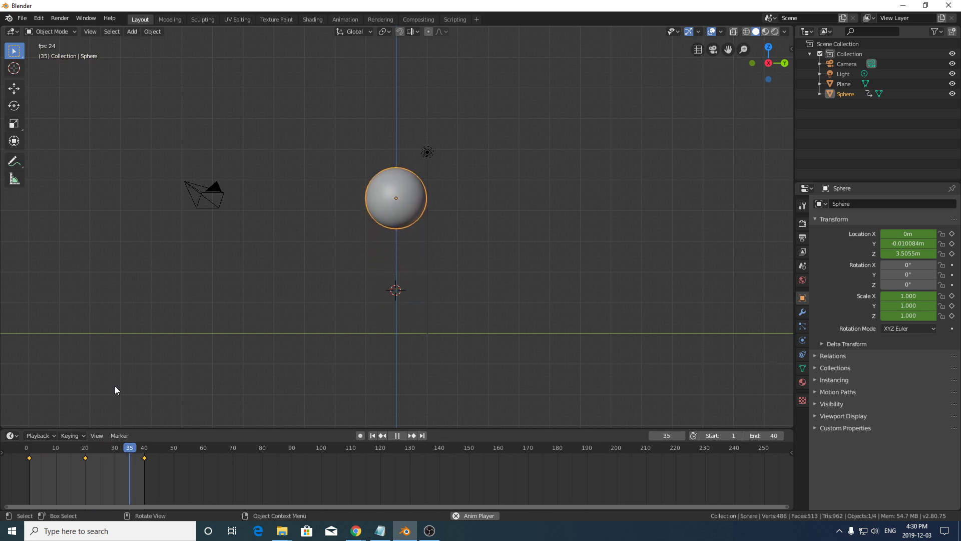
pyautogui.press('space')
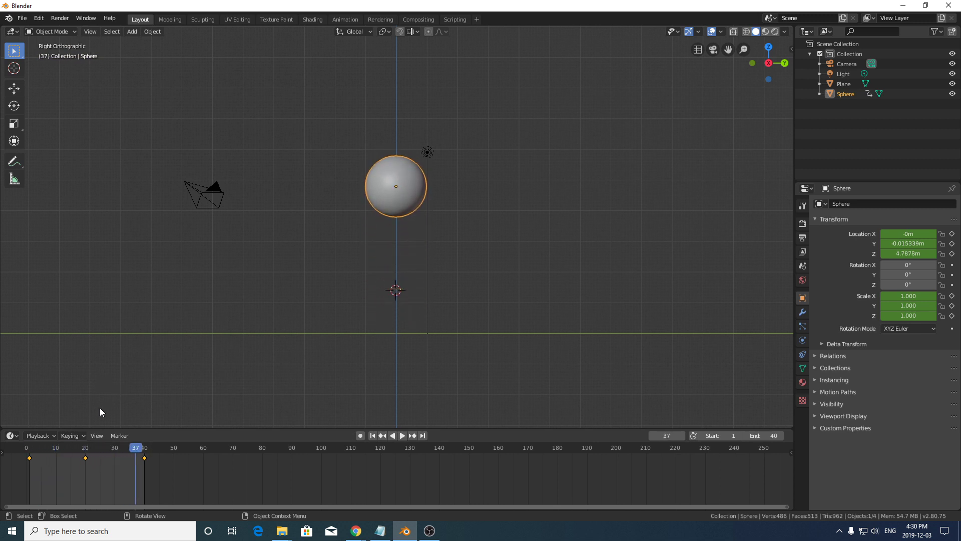
# Insert LocScale keyframes for the sphere at frame 19 and frame 21, on either side of the impact
pyautogui.click(100, 449)
pyautogui.moveTo(91, 451); pyautogui.dragTo(83, 449)
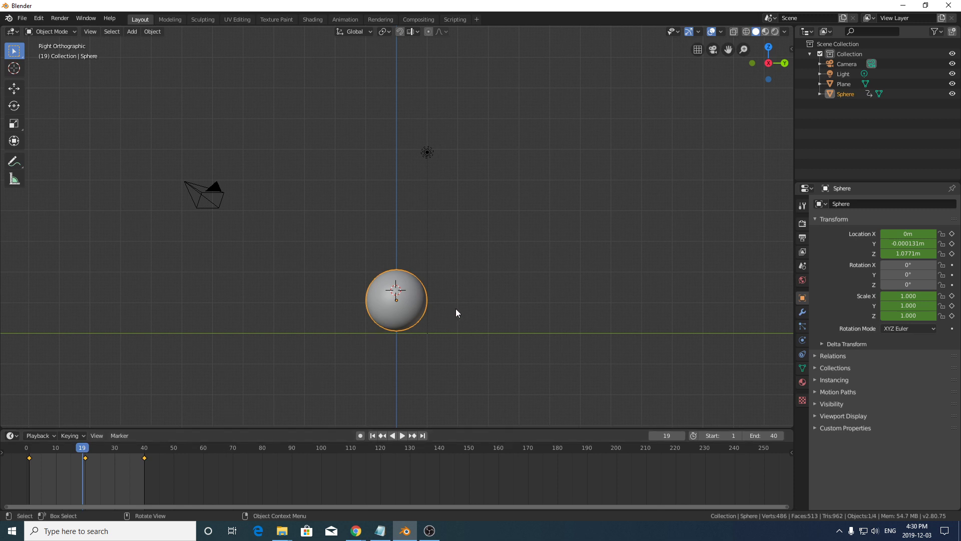
pyautogui.press('i')
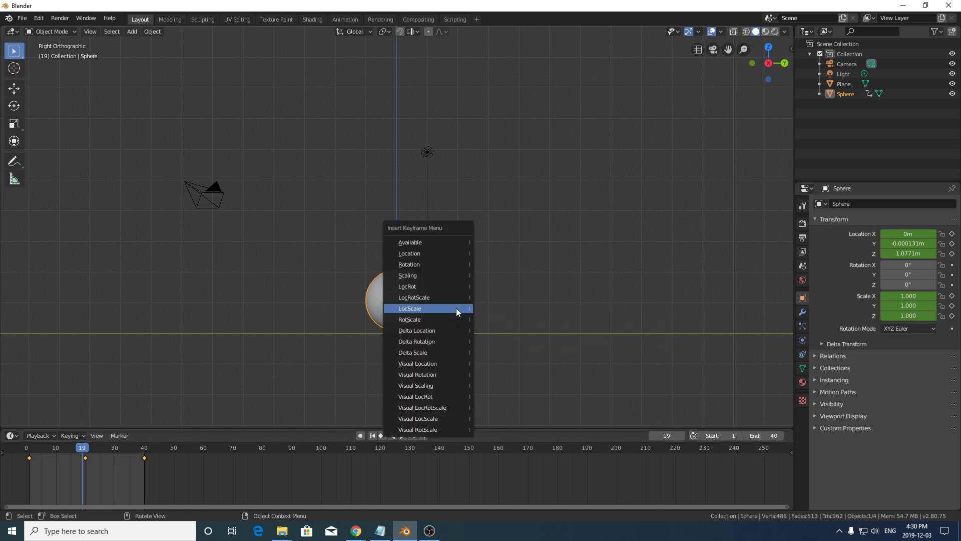
pyautogui.click(455, 309)
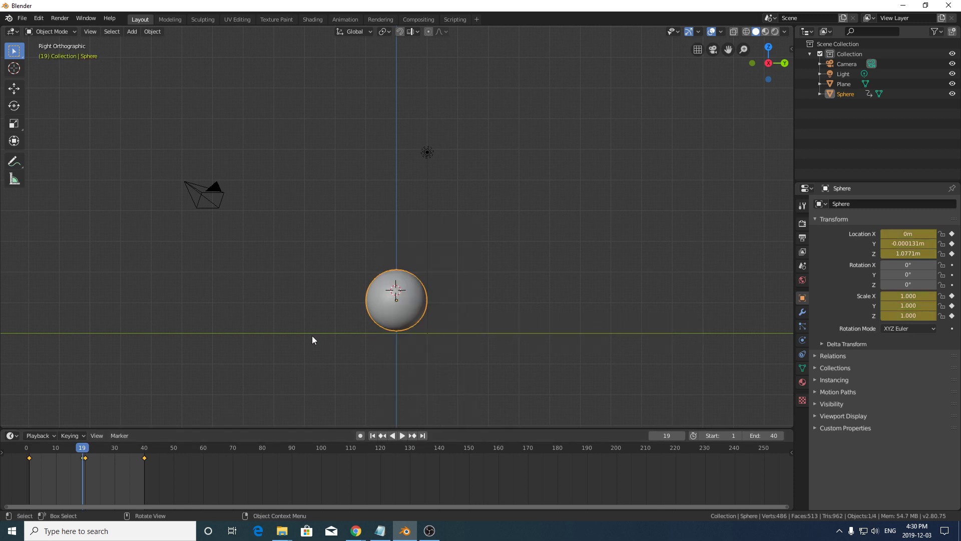
pyautogui.press('Right')
pyautogui.press('Right')
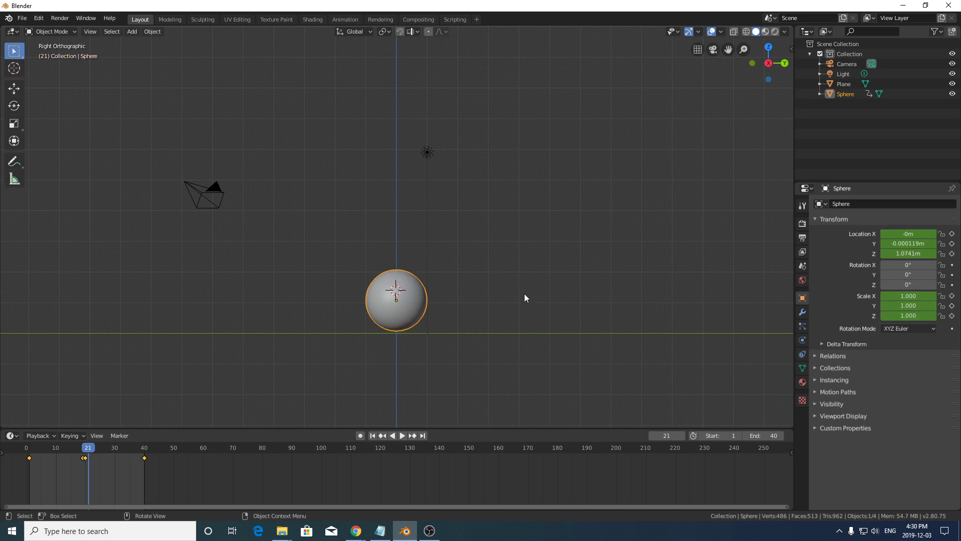
pyautogui.press('i')
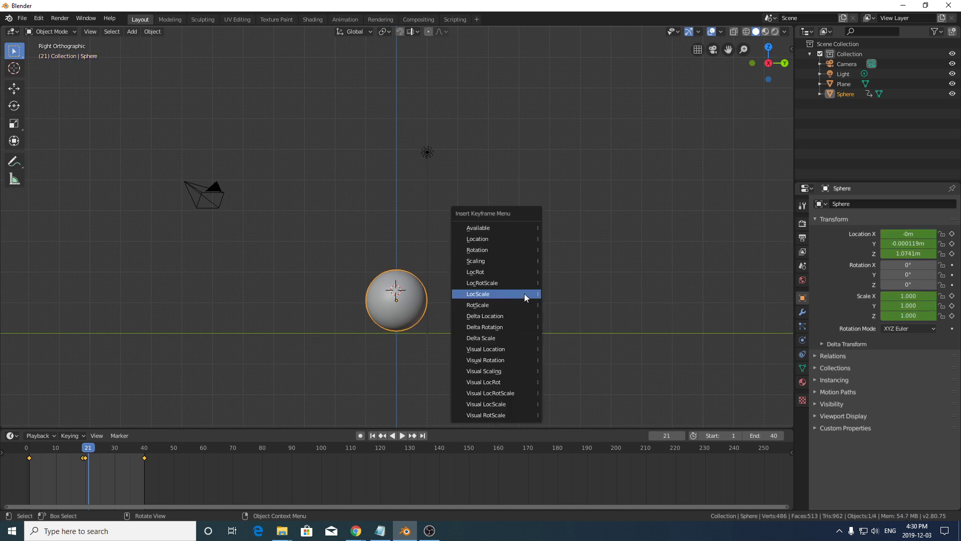
pyautogui.click(524, 293)
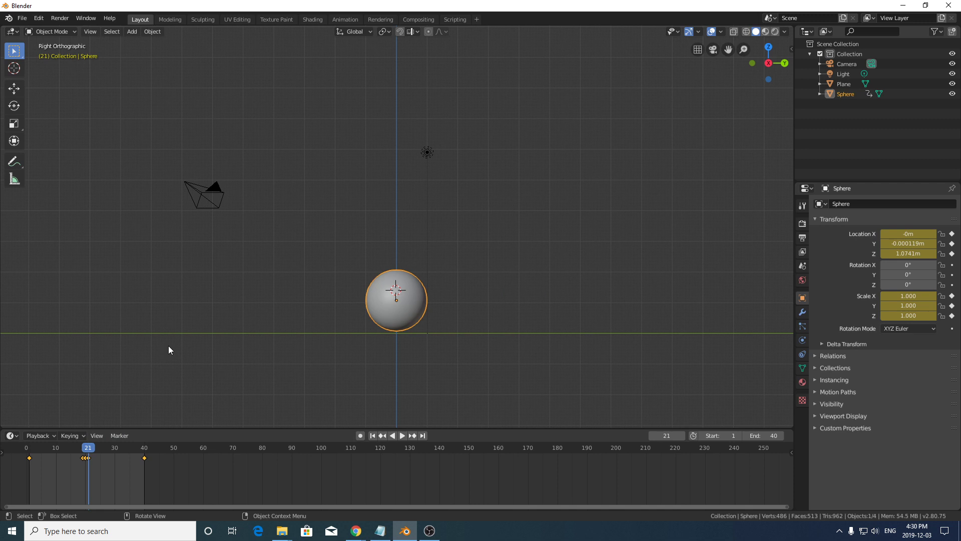
# At frame 20, stretch the sphere along the Y axis to a scale of about 1.15 and switch to the top view
pyautogui.press('Left')
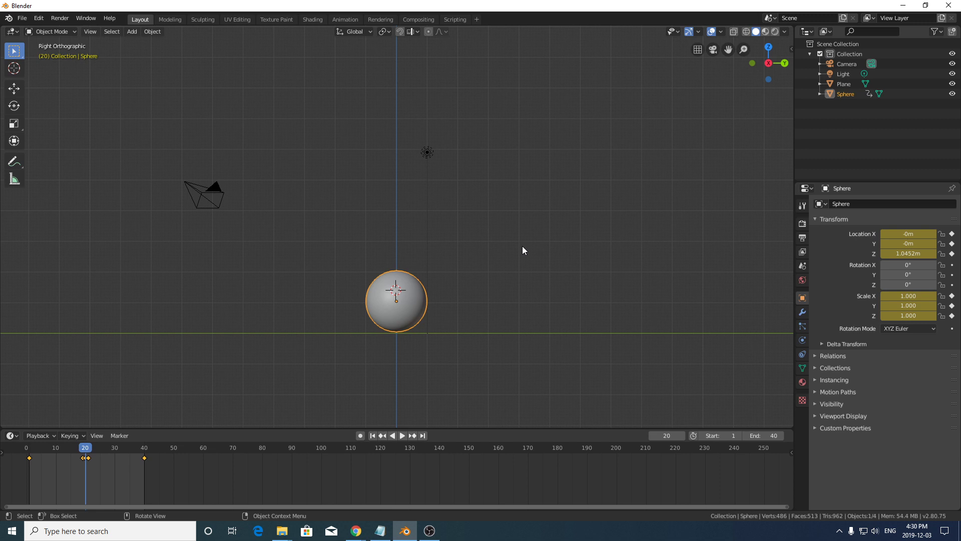
pyautogui.press('s')
pyautogui.press('x')
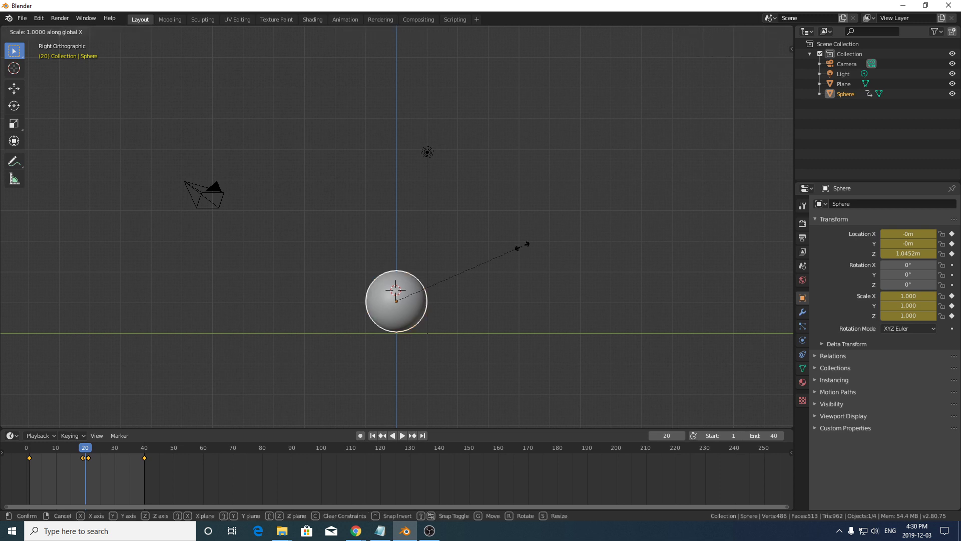
pyautogui.press('y')
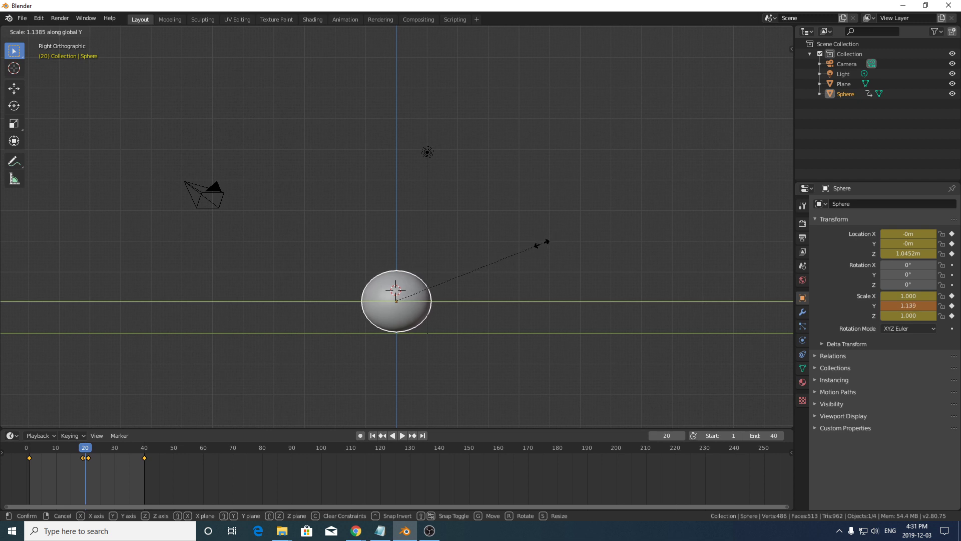
pyautogui.click(545, 247)
pyautogui.moveTo(544, 248); pyautogui.dragTo(613, 333, button='middle')
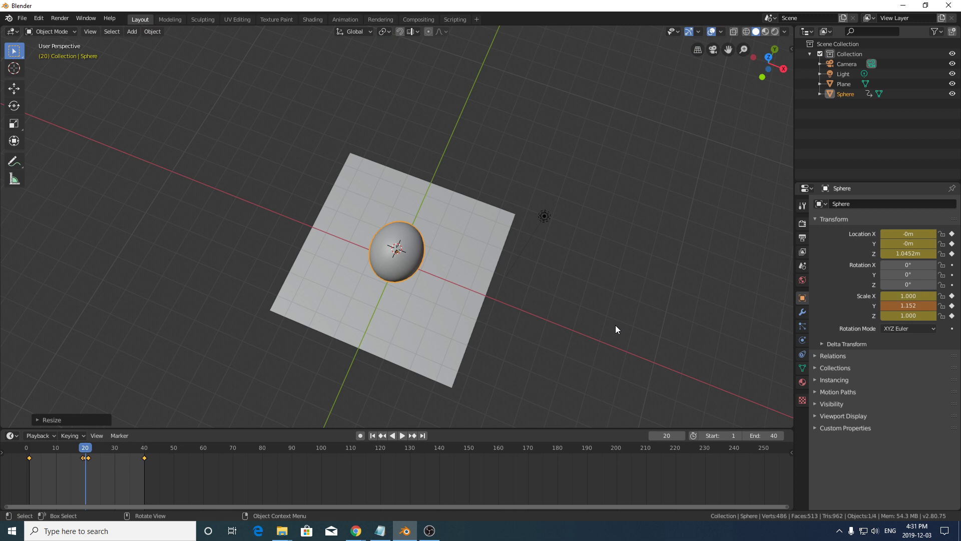
pyautogui.press('KP_7')
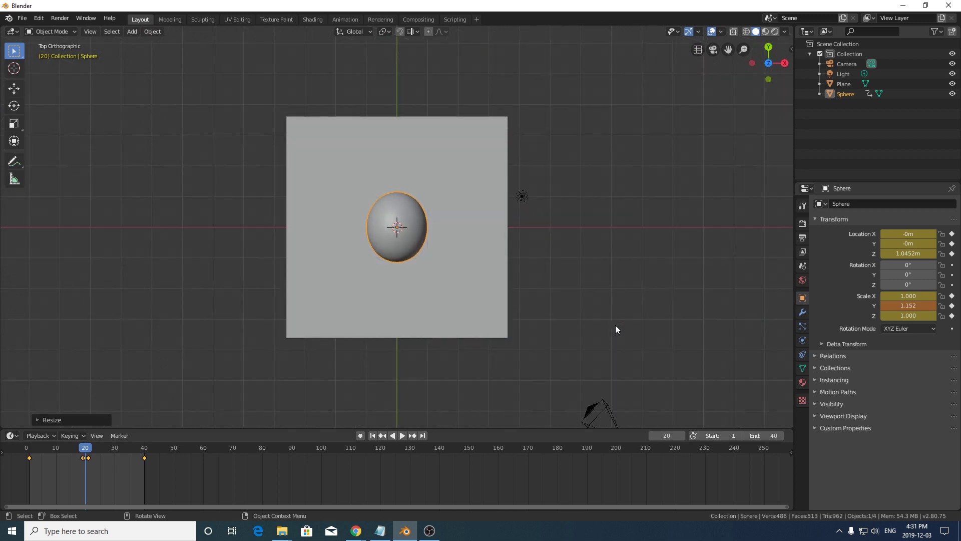
pyautogui.press('s')
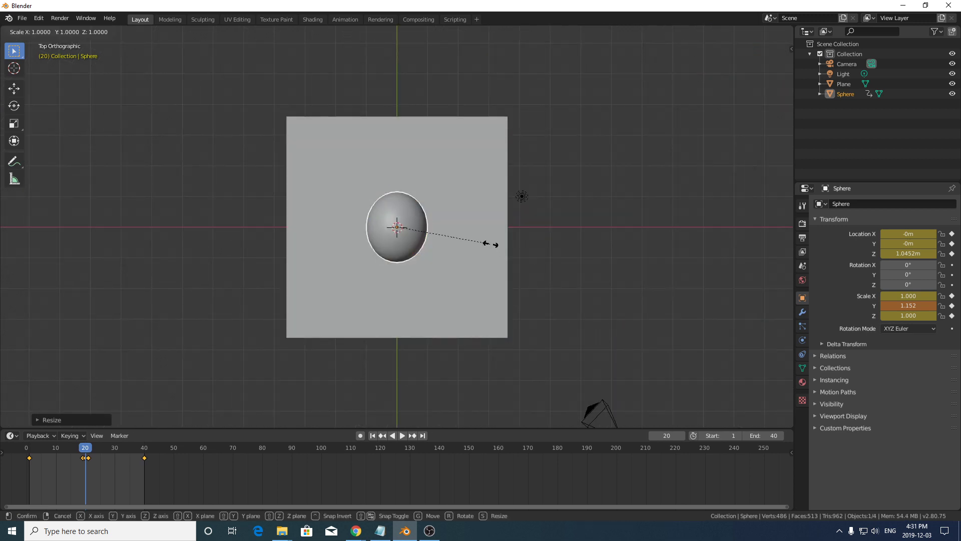
pyautogui.press('y')
pyautogui.press('Escape')
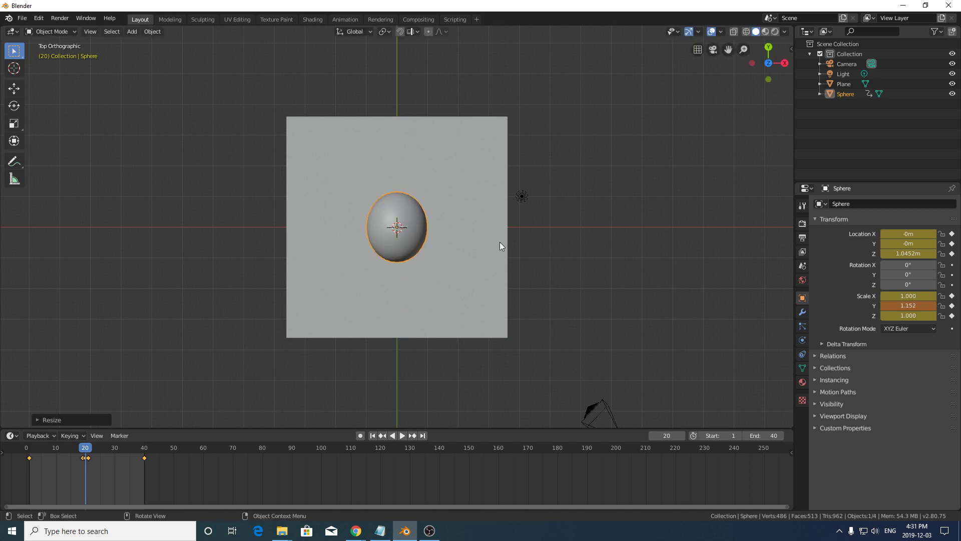
# Stretch the sphere along the X axis to a scale of about 1.15, matching its Y scale
pyautogui.press('s')
pyautogui.press('x')
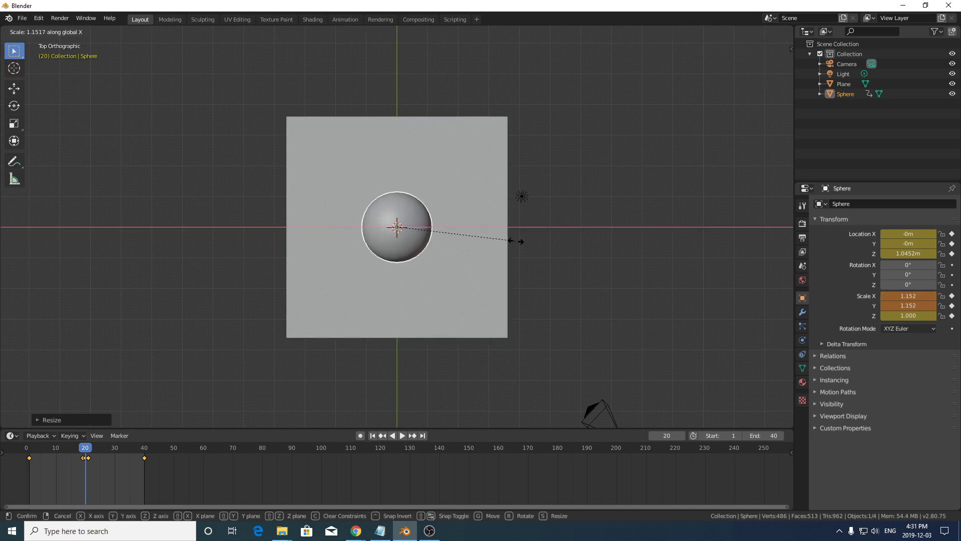
pyautogui.click(529, 242)
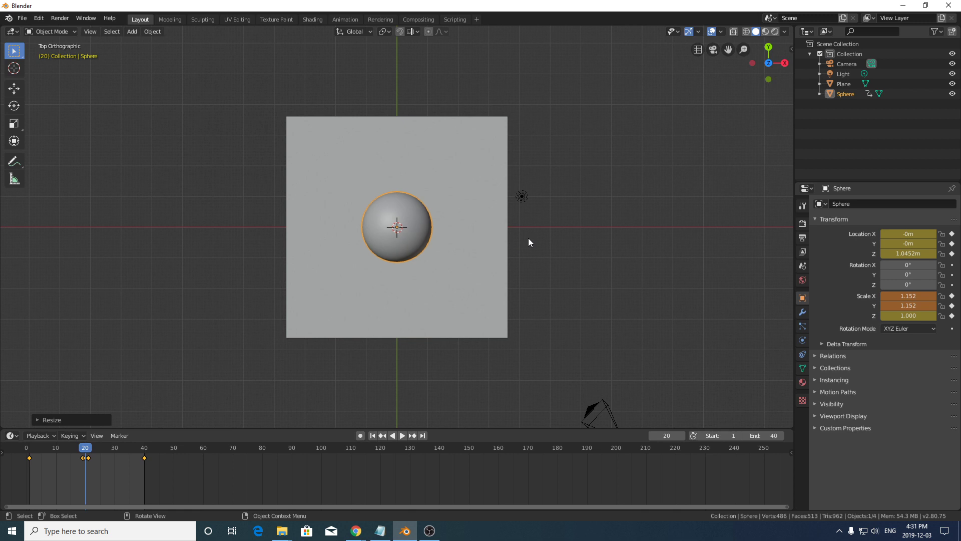
# In the right orthographic view, flatten the sphere along the Z axis to a scale of about 0.87
pyautogui.press('KP_3')
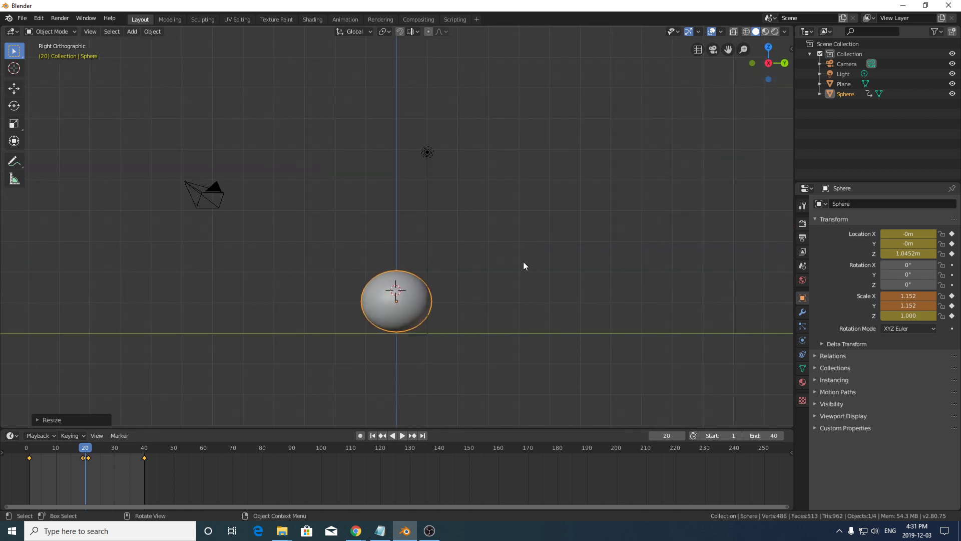
pyautogui.press('s')
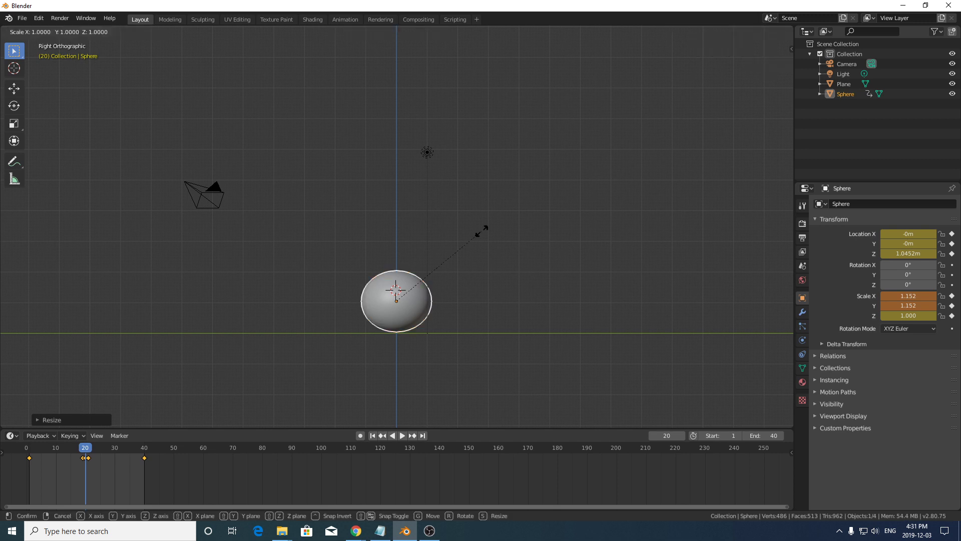
pyautogui.press('z')
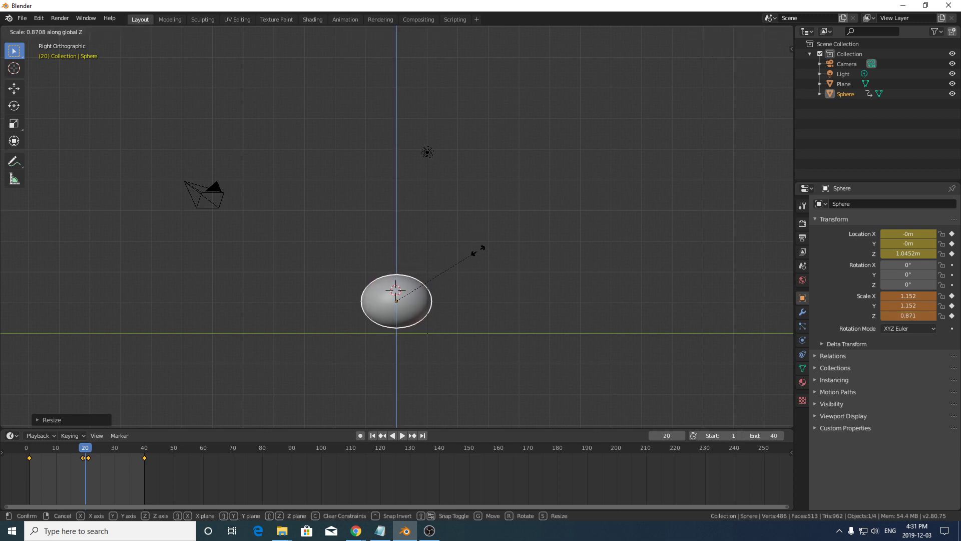
pyautogui.click(478, 250)
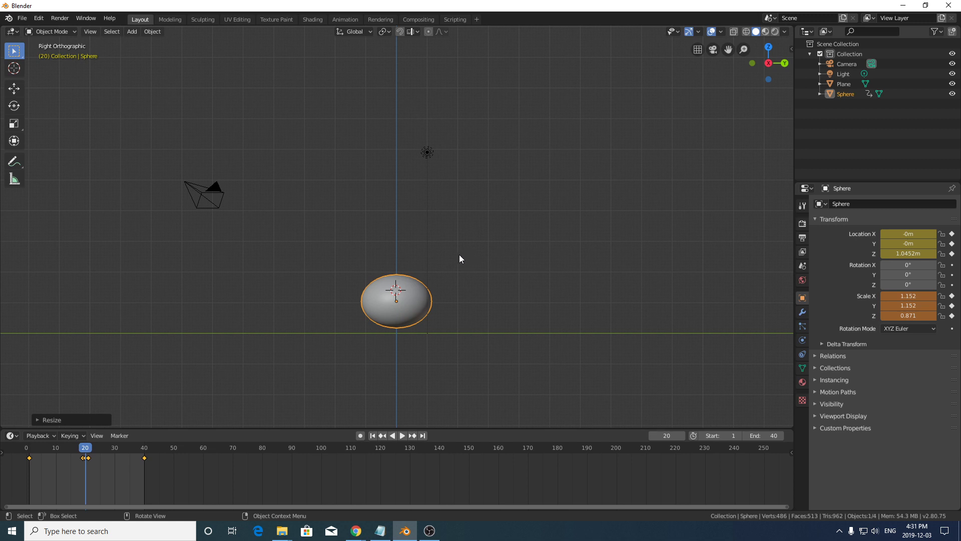
# Lower the squashed sphere onto the plane to a Z location of about 0.82 m and insert a LocScale keyframe at frame 20
pyautogui.press('g')
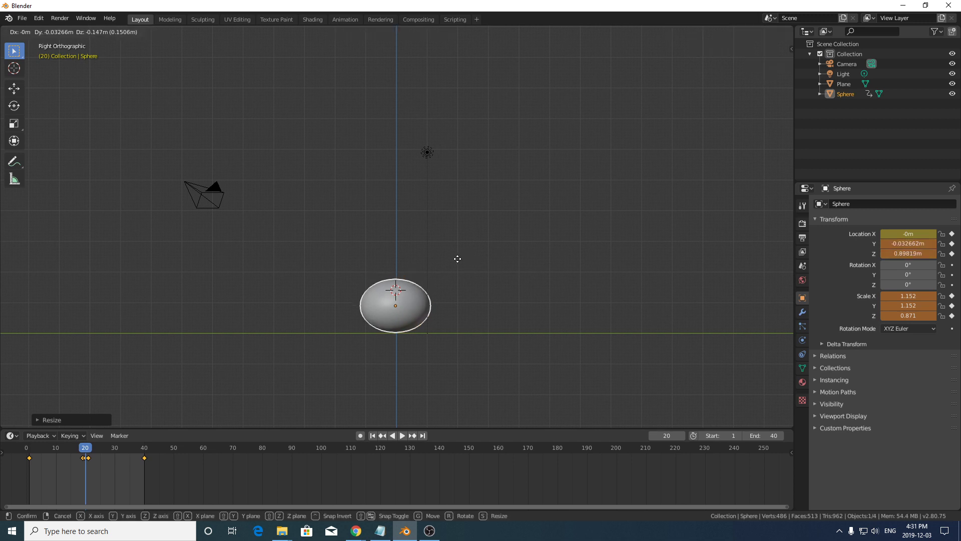
pyautogui.click(457, 262)
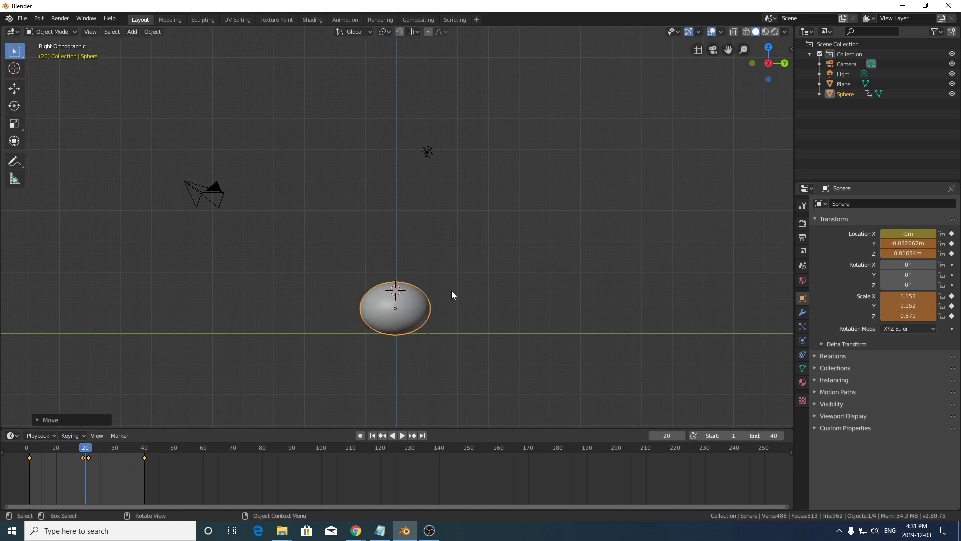
pyautogui.moveTo(456, 323); pyautogui.dragTo(497, 269, button='middle')
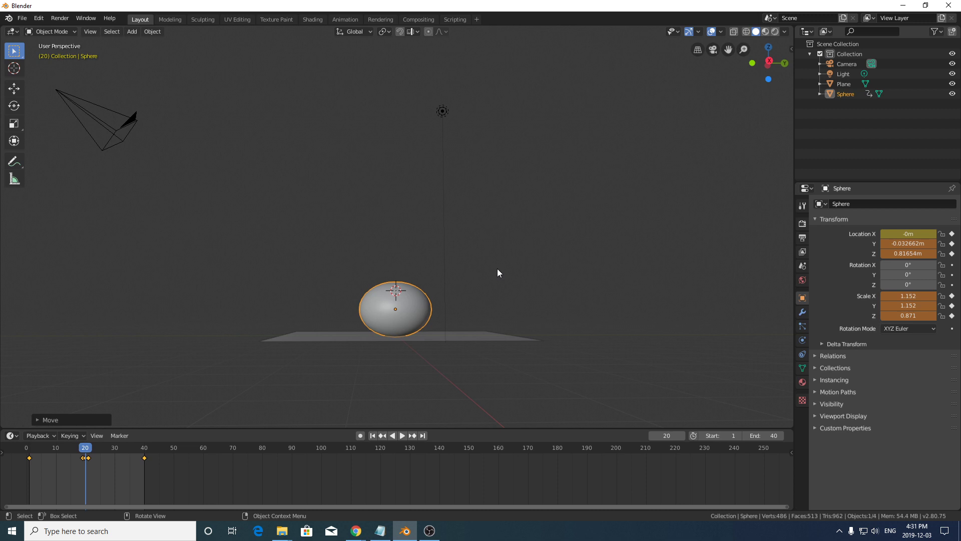
pyautogui.press('i')
pyautogui.click(497, 269)
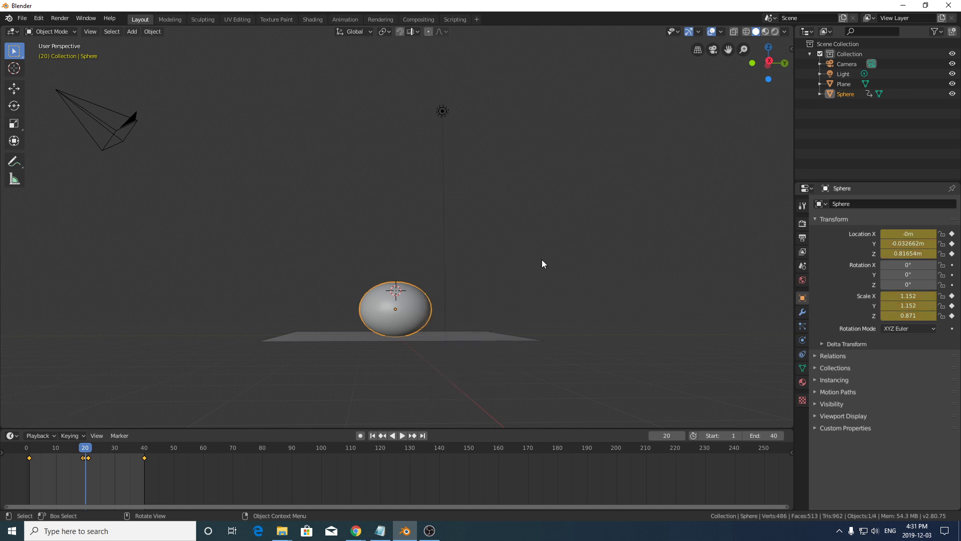
# Play back the squashing bounce, switch the viewport to rendered shading, and play it again from an angled perspective
pyautogui.press('space')
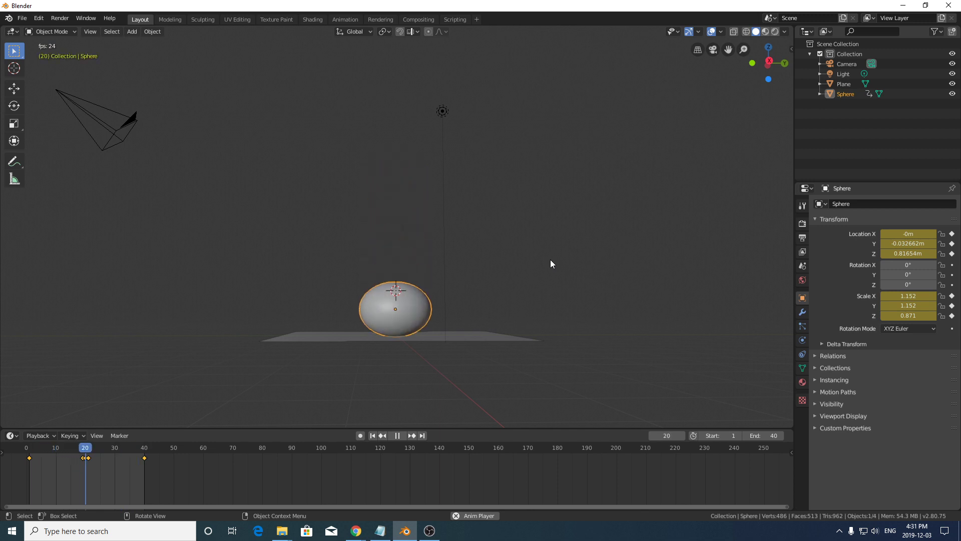
pyautogui.press('space')
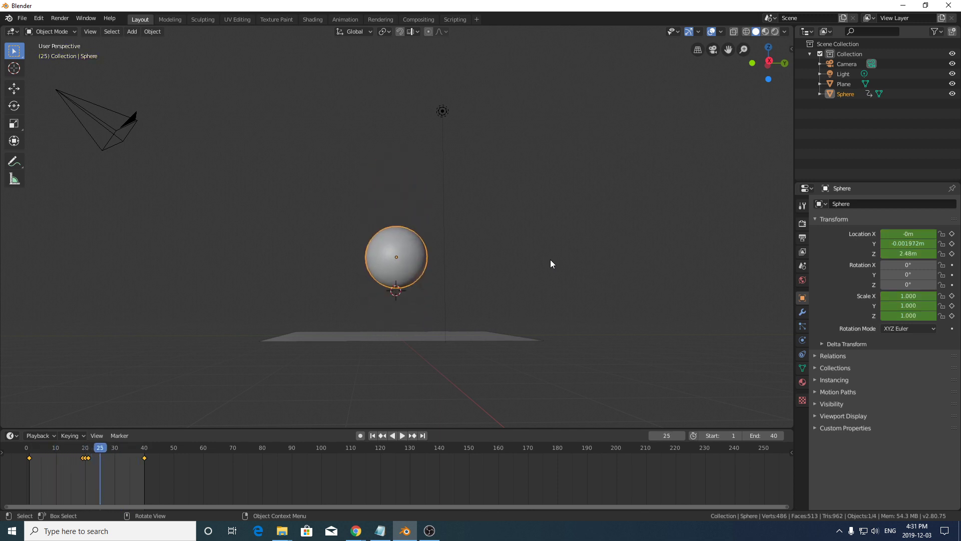
pyautogui.click(775, 31)
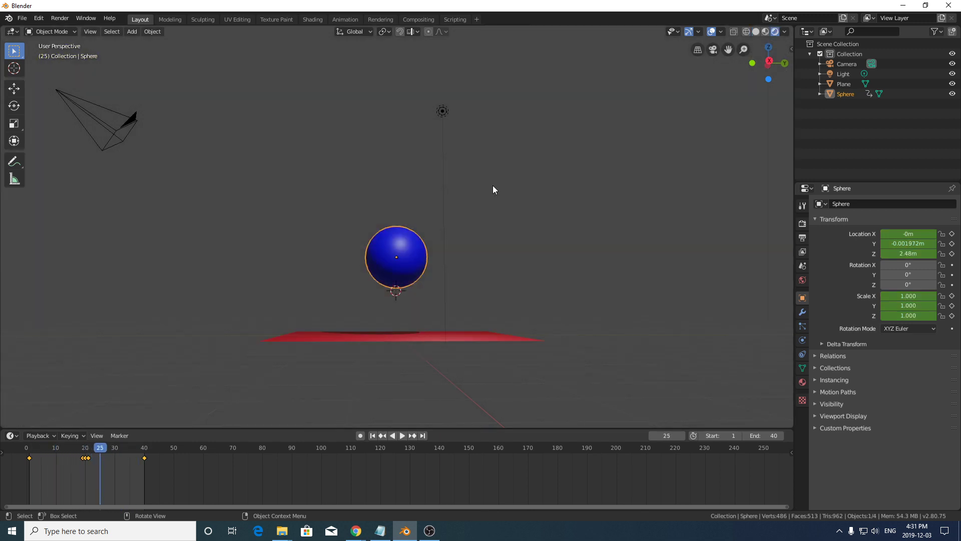
pyautogui.moveTo(493, 189); pyautogui.dragTo(511, 227, button='middle')
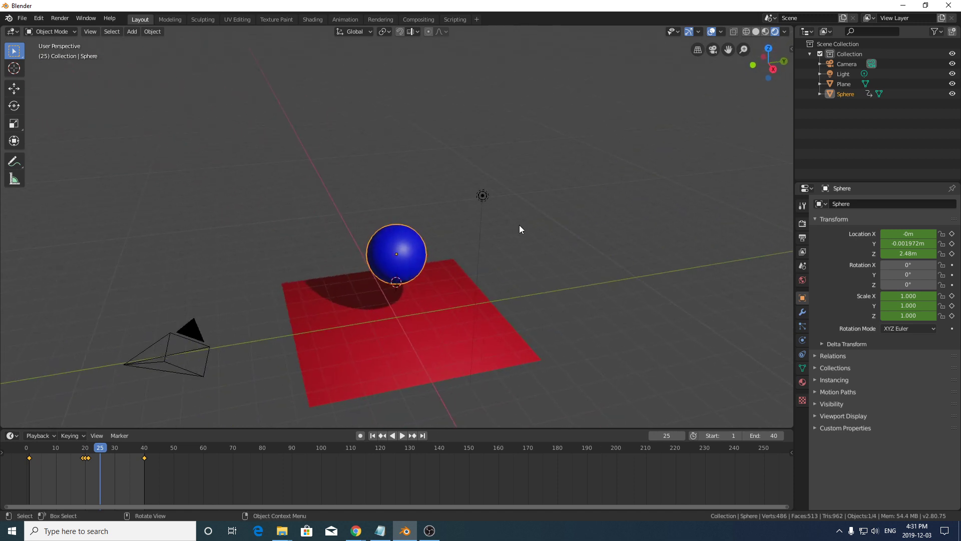
pyautogui.press('space')
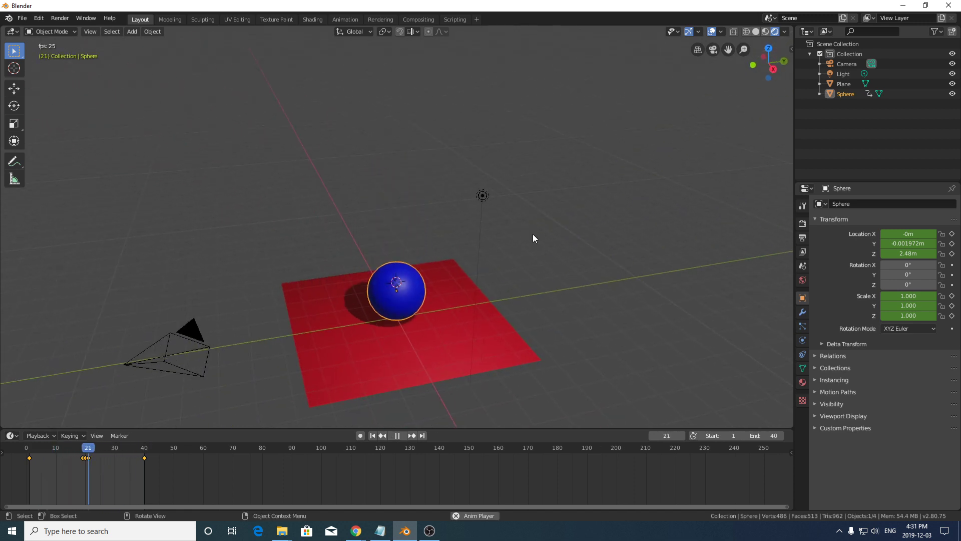
pyautogui.press('space')
pyautogui.moveTo(573, 256); pyautogui.dragTo(614, 257, button='middle')
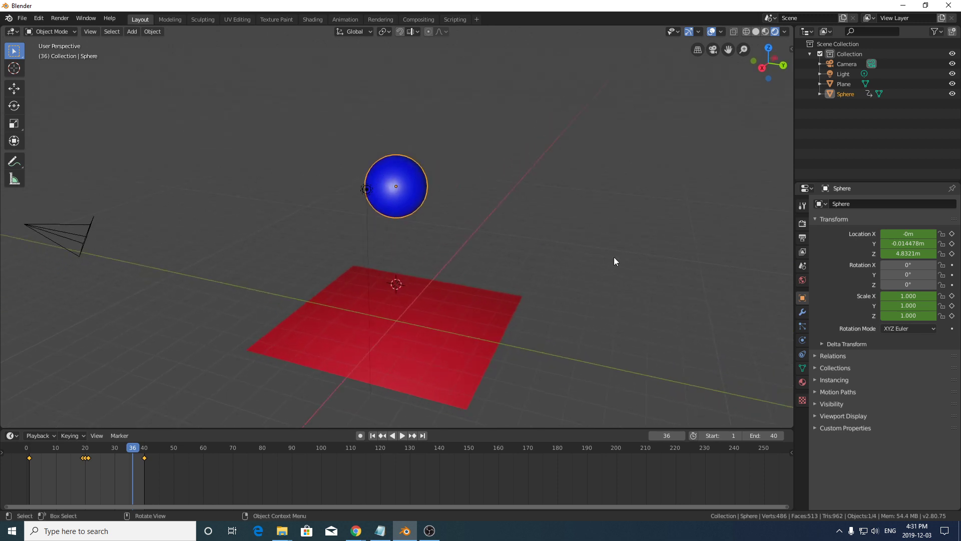